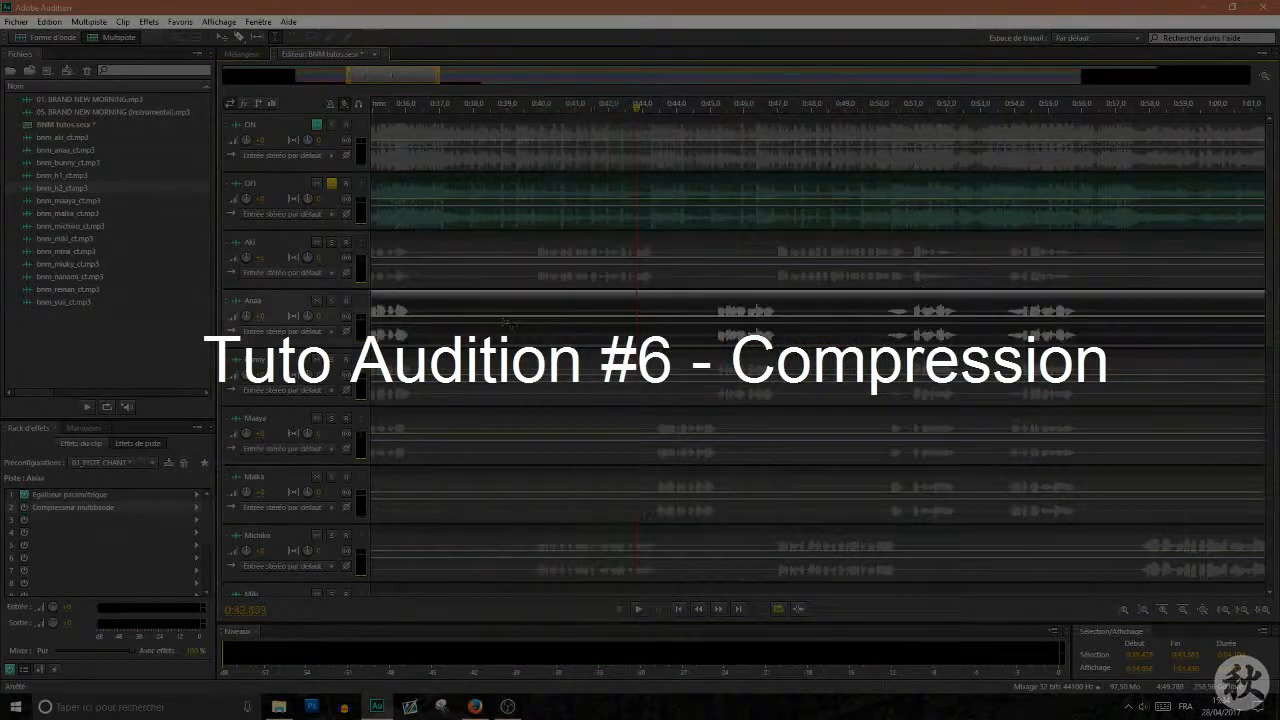
# - Solo the Anaa track, select its phrase from about 0:45 to 0:47 and play it with the multiband compressor open
pyautogui.click(332, 300)
pyautogui.click(675, 302)
pyautogui.moveTo(714, 310); pyautogui.dragTo(778, 336)
pyautogui.press('space')
pyautogui.press('space')
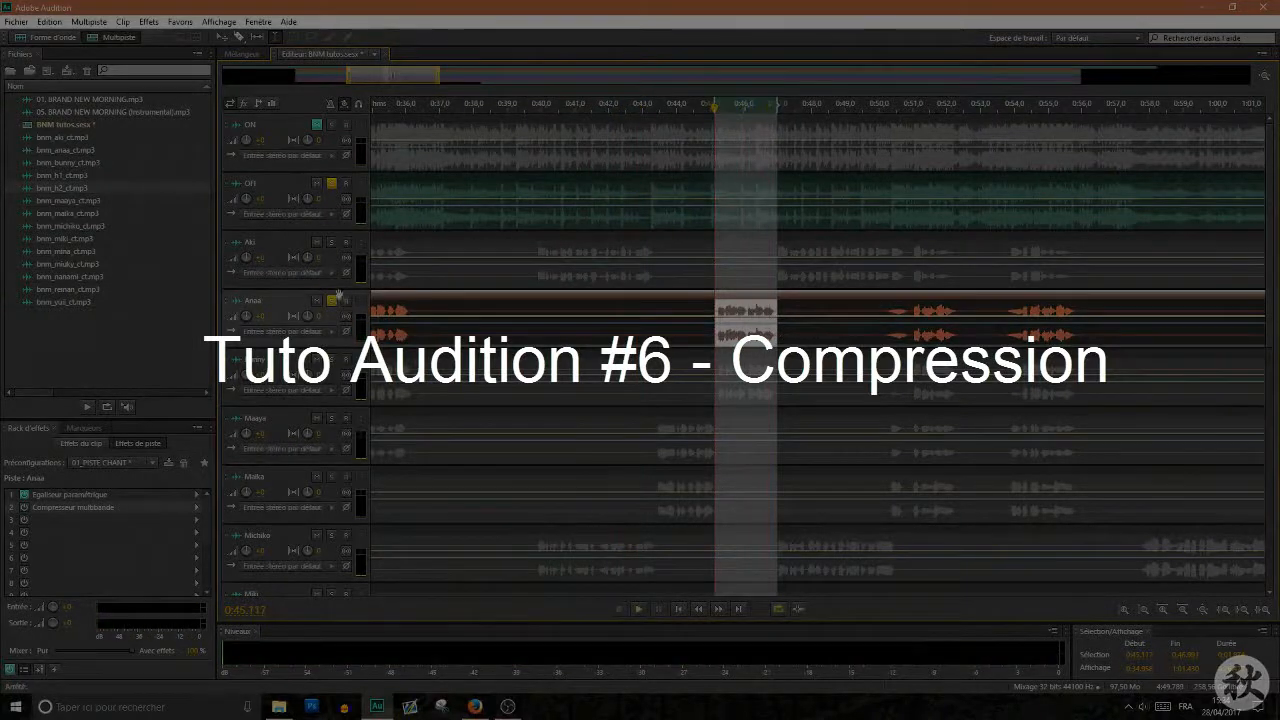
pyautogui.doubleClick(50, 508)
pyautogui.press('space')
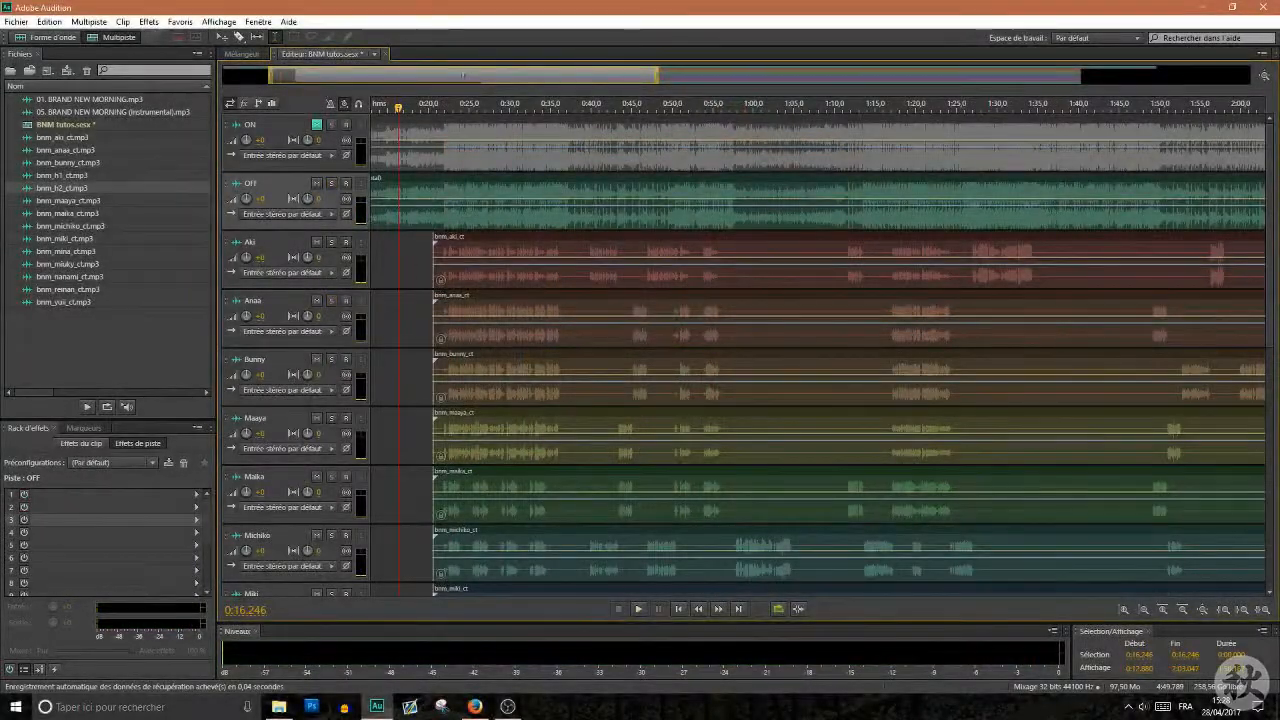
# - Add a multiband compressor to the Aki track's second effects slot and load the Principal Pop preset
pyautogui.click(418, 267)
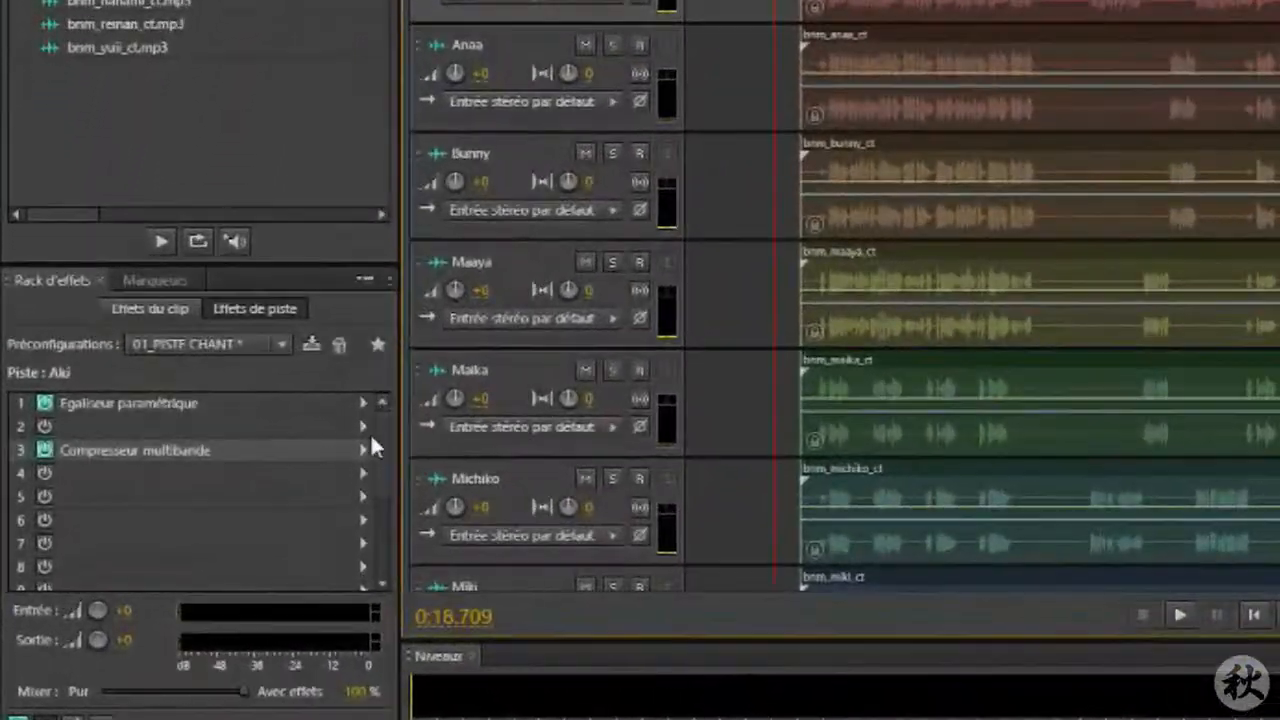
pyautogui.click(199, 509)
pyautogui.moveTo(478, 120)
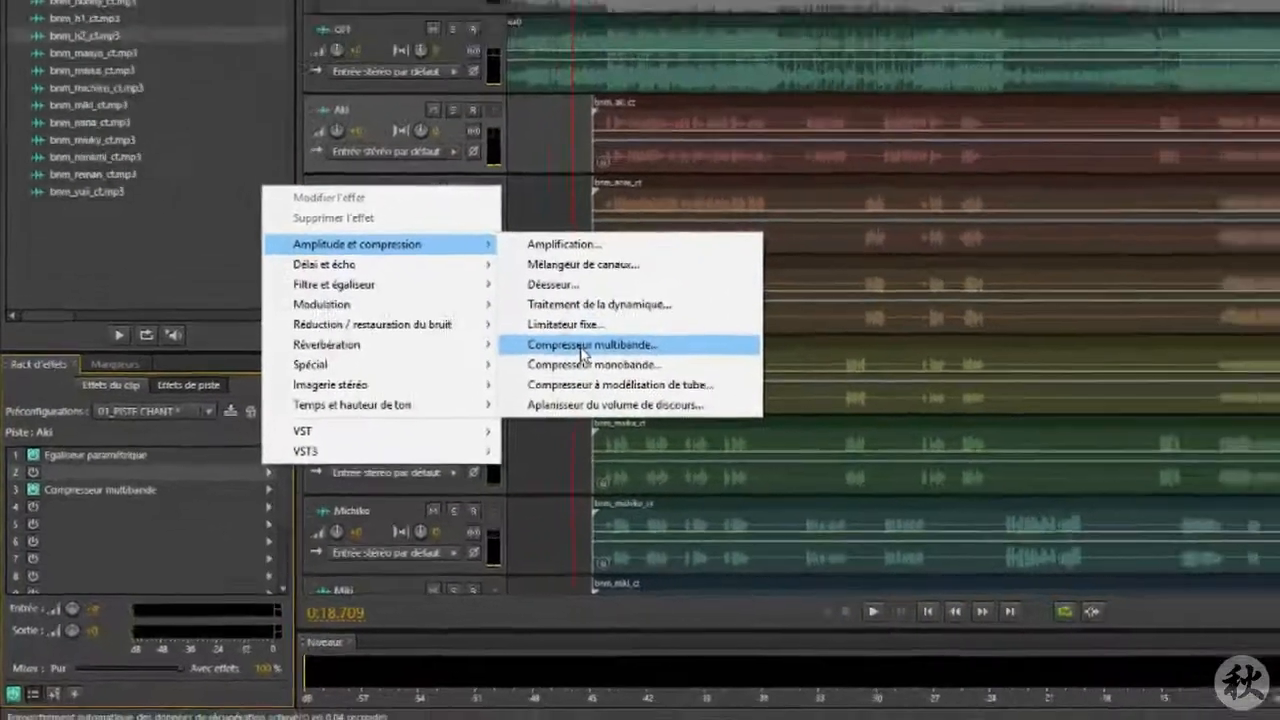
pyautogui.click(790, 254)
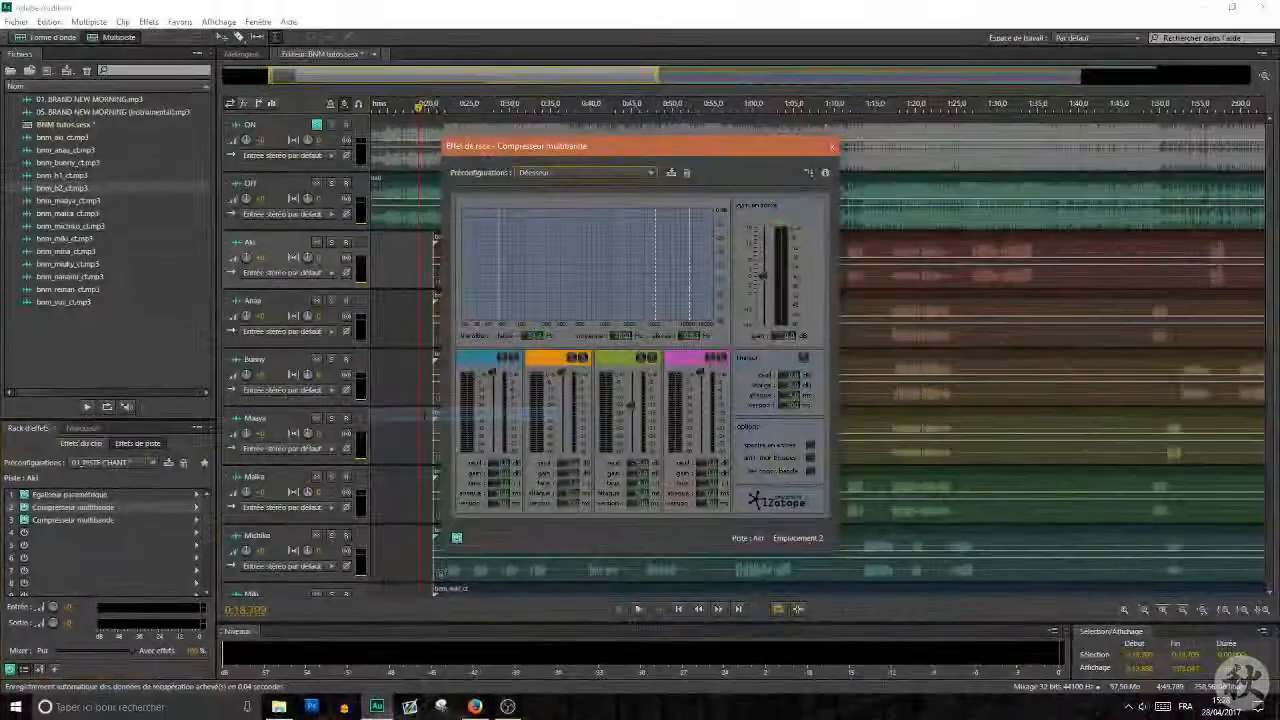
pyautogui.click(585, 172)
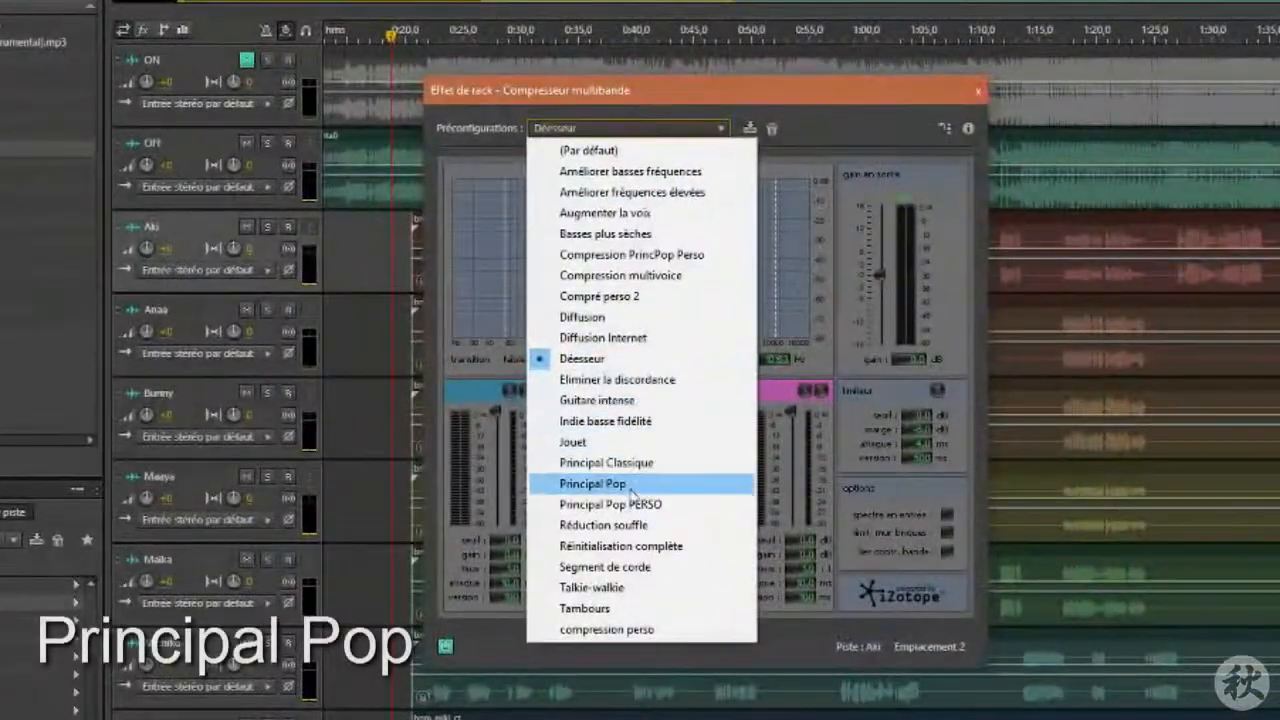
pyautogui.click(620, 486)
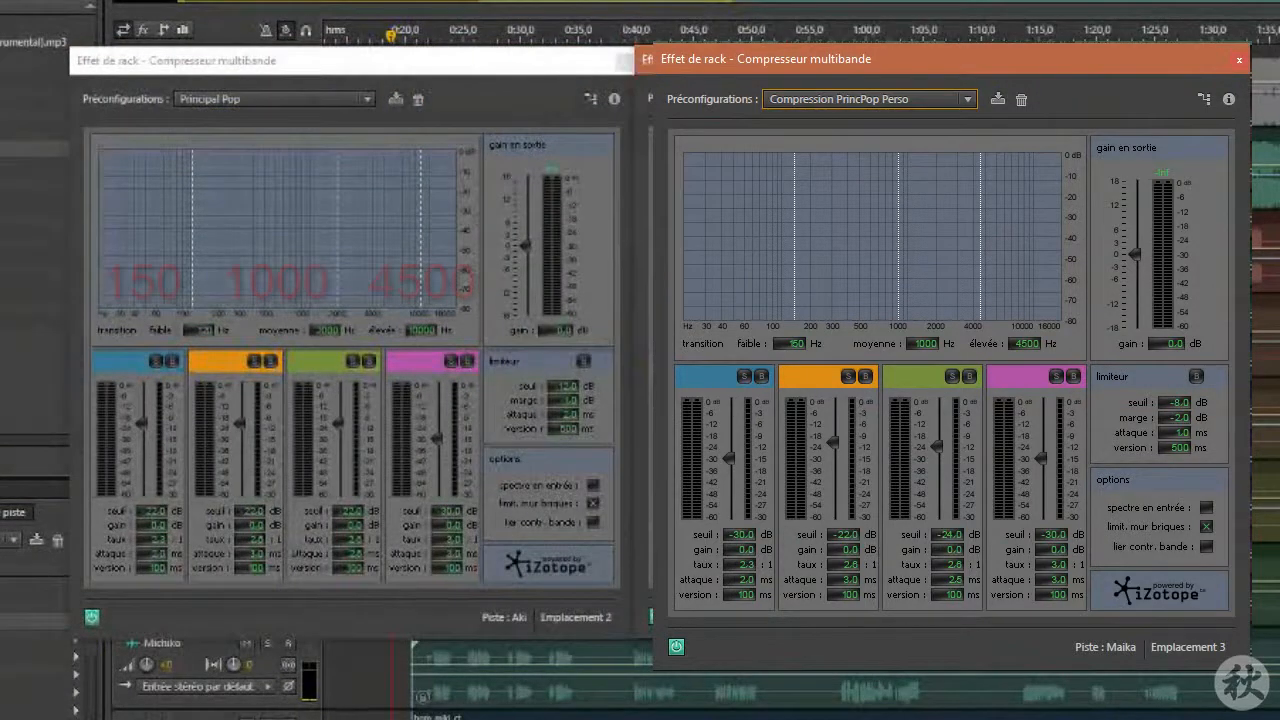
# - Set the compressor's crossover frequencies to 150 Hz low, 1000 Hz mid and 4500 Hz high
pyautogui.write('1')
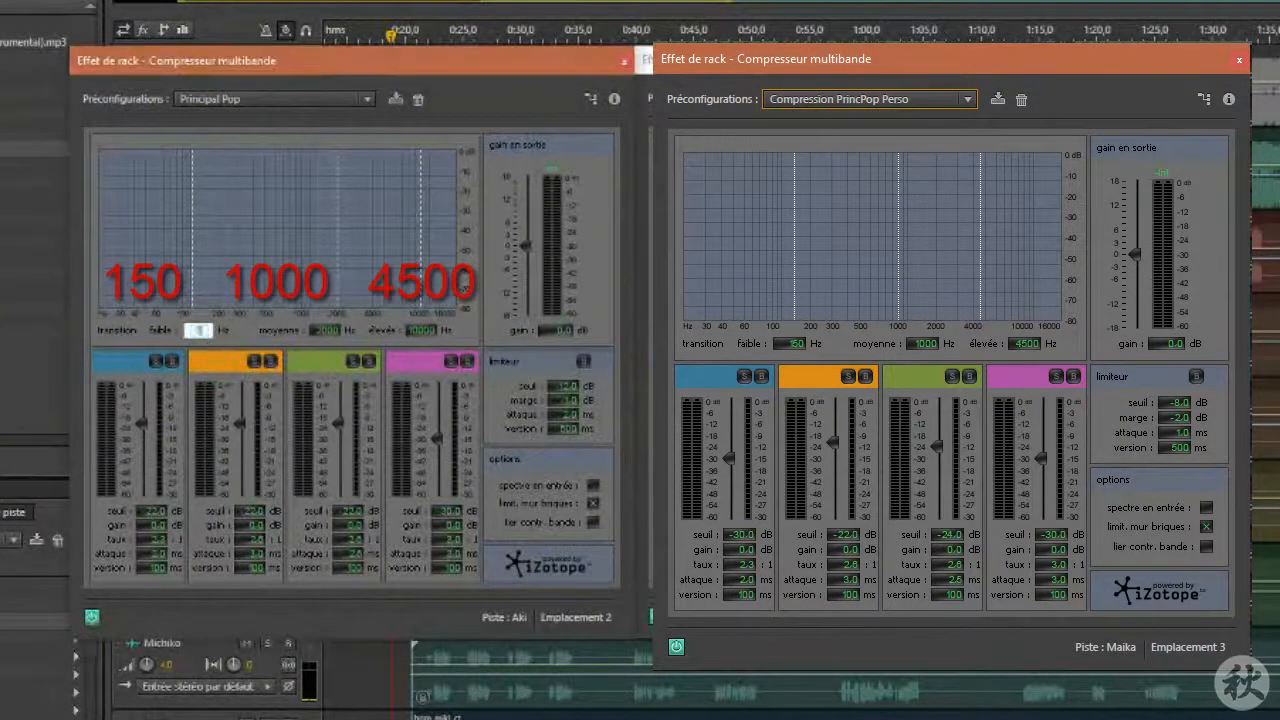
pyautogui.click(325, 330)
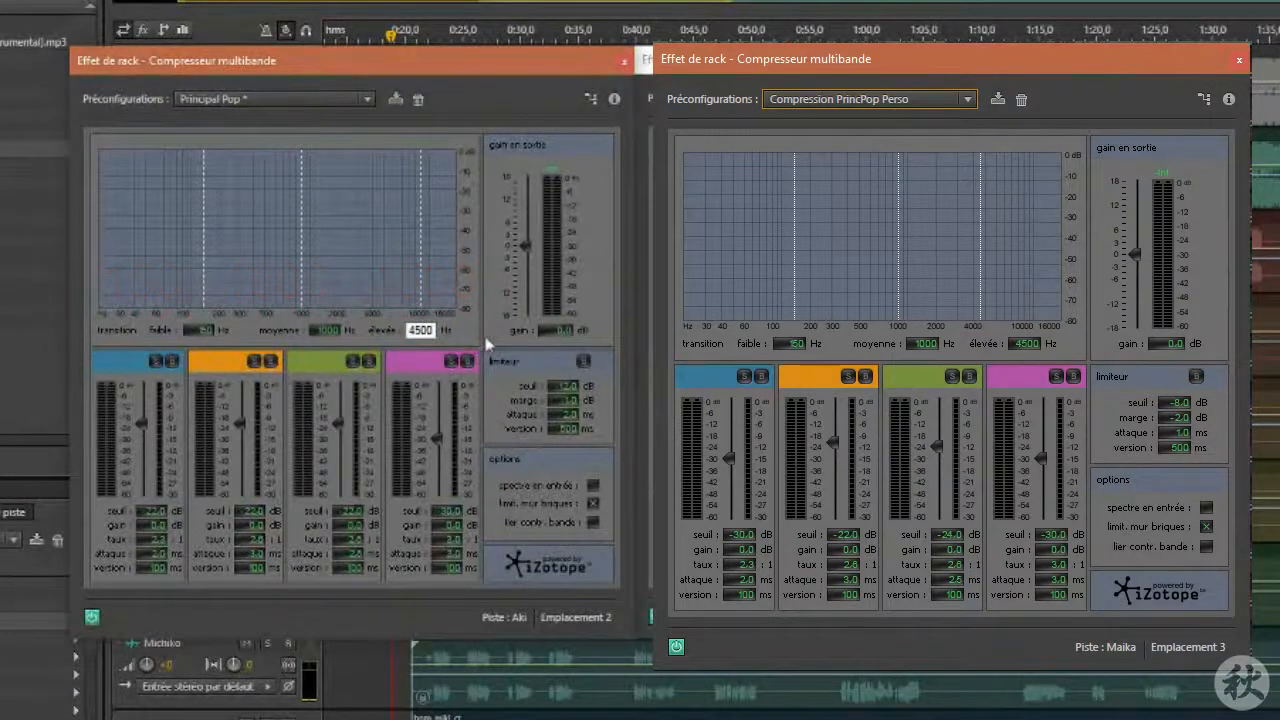
pyautogui.press('Return')
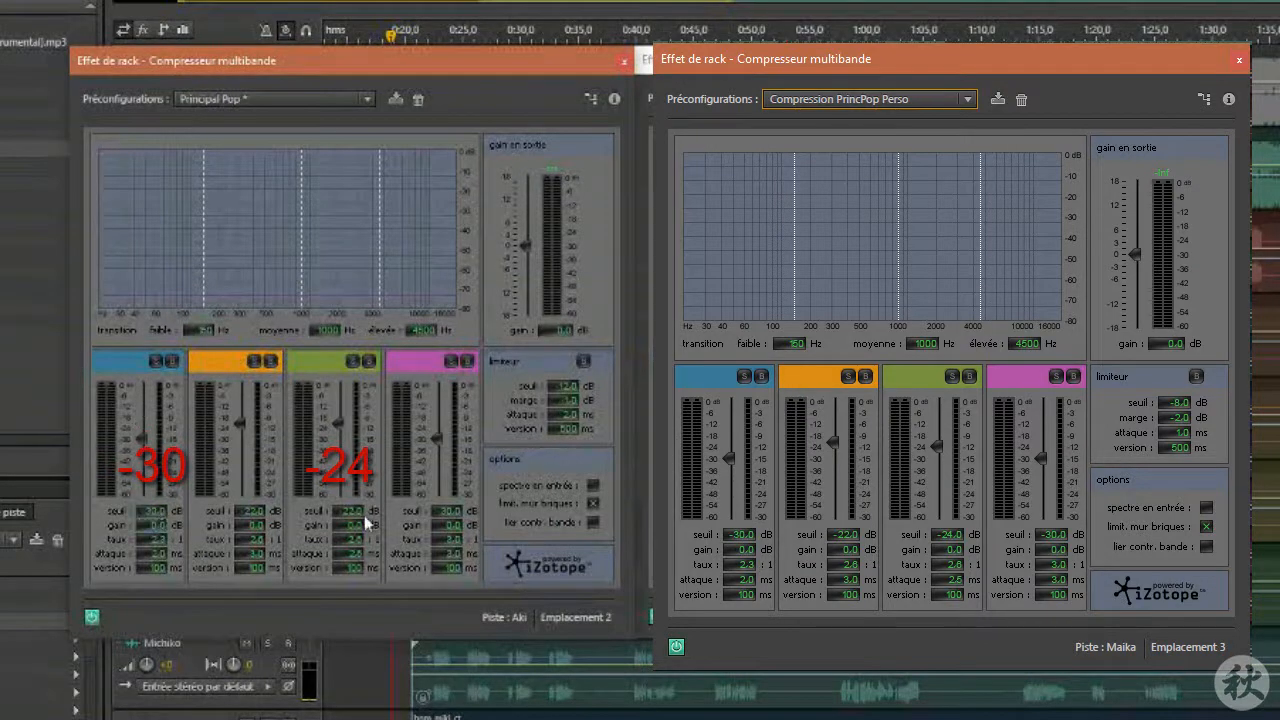
# - Set the first band's threshold to -30 dB, the third's to -24 dB, and the limiter to -8 dB threshold, -2 dB margin, 1 ms attack
pyautogui.press('Return')
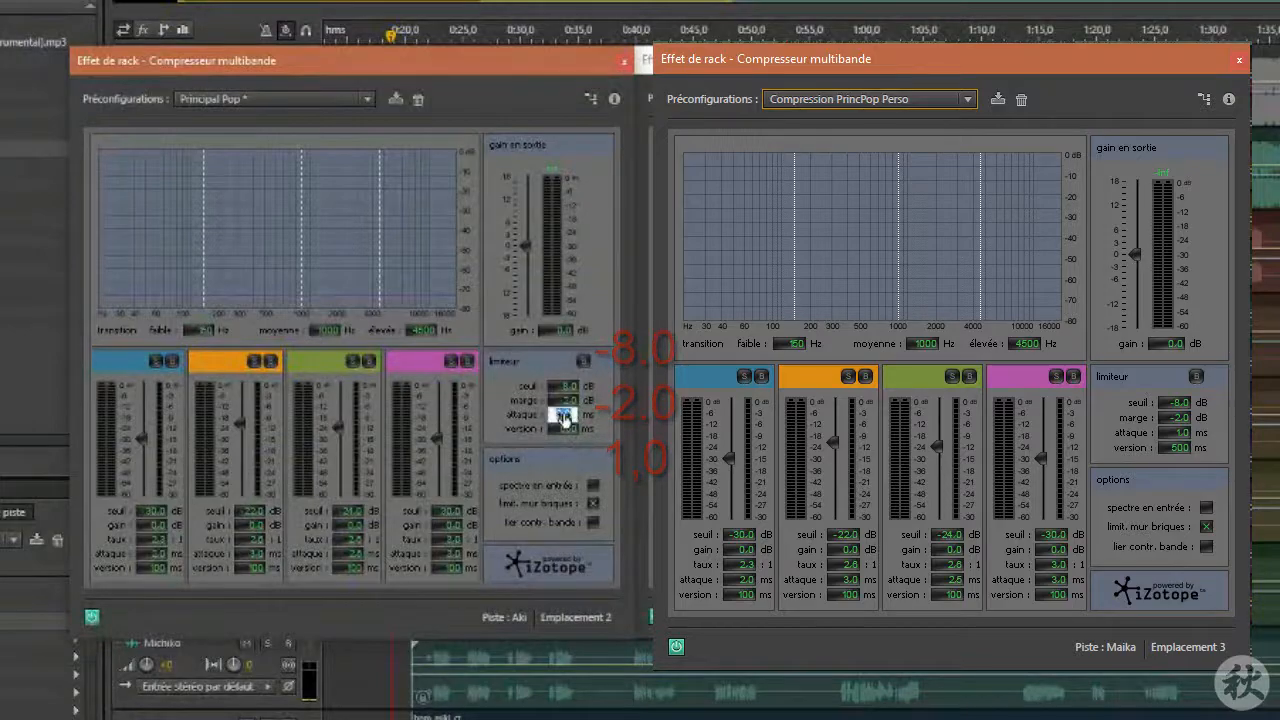
pyautogui.press('Return')
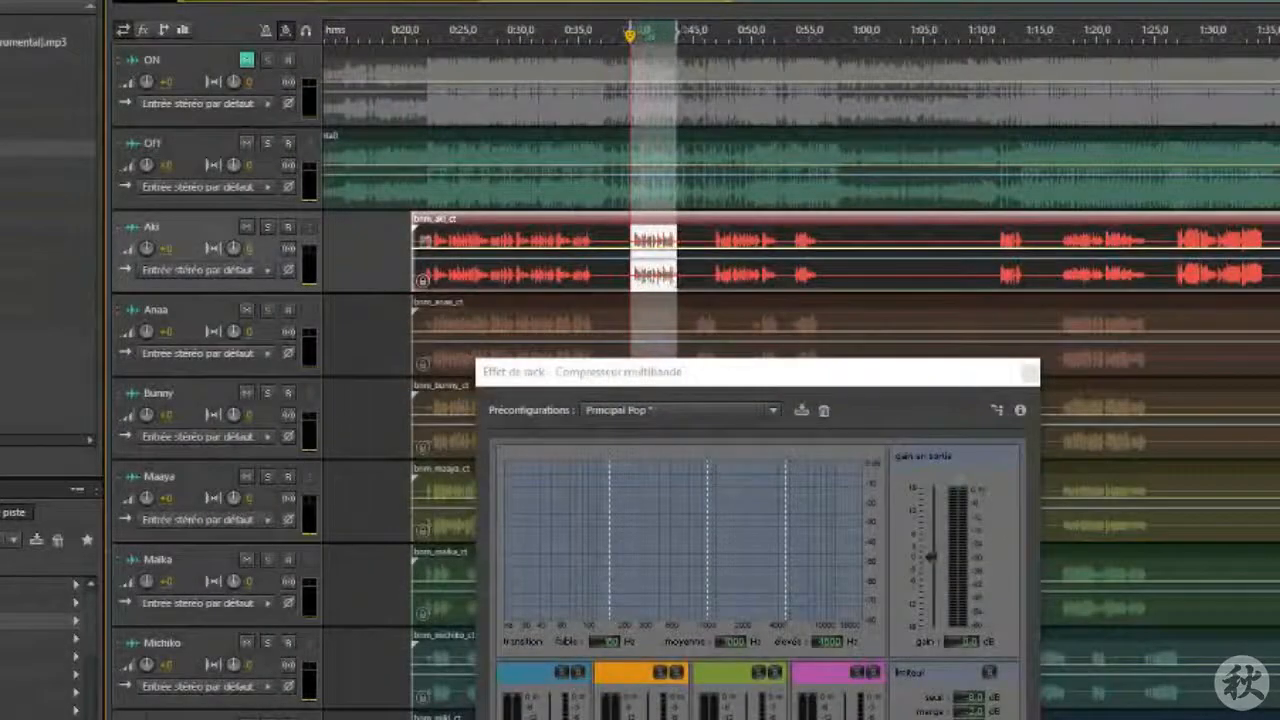
# - Solo the Aki track, move the compressor window clear of the selected phrase and play it
pyautogui.click(267, 226)
pyautogui.moveTo(626, 371); pyautogui.dragTo(850, 48)
pyautogui.press('space')
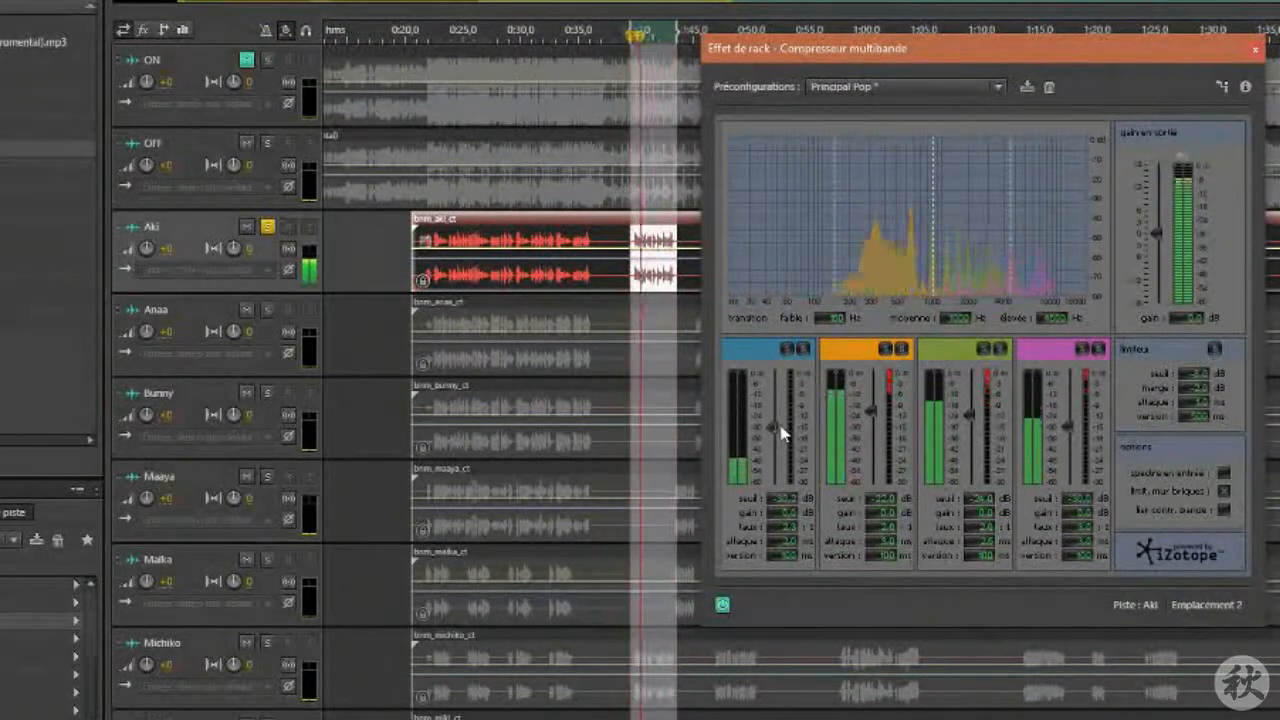
# - Try different thresholds on the compressor's second, third and fourth bands while the phrase plays
pyautogui.moveTo(873, 408)
pyautogui.mouseDown()
pyautogui.moveTo(886, 367)
pyautogui.moveTo(886, 452)
pyautogui.moveTo(893, 420)
pyautogui.mouseUp()
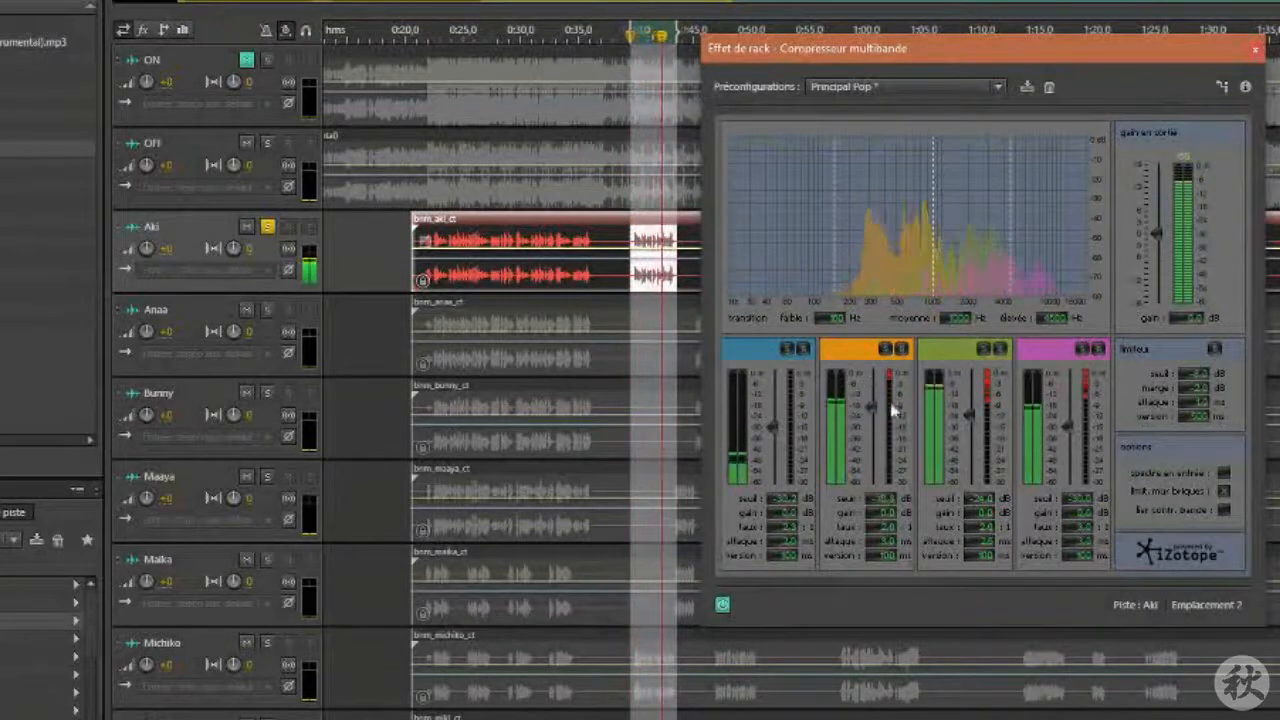
pyautogui.moveTo(966, 417)
pyautogui.mouseDown()
pyautogui.moveTo(978, 395)
pyautogui.moveTo(985, 472)
pyautogui.moveTo(983, 423)
pyautogui.mouseUp()
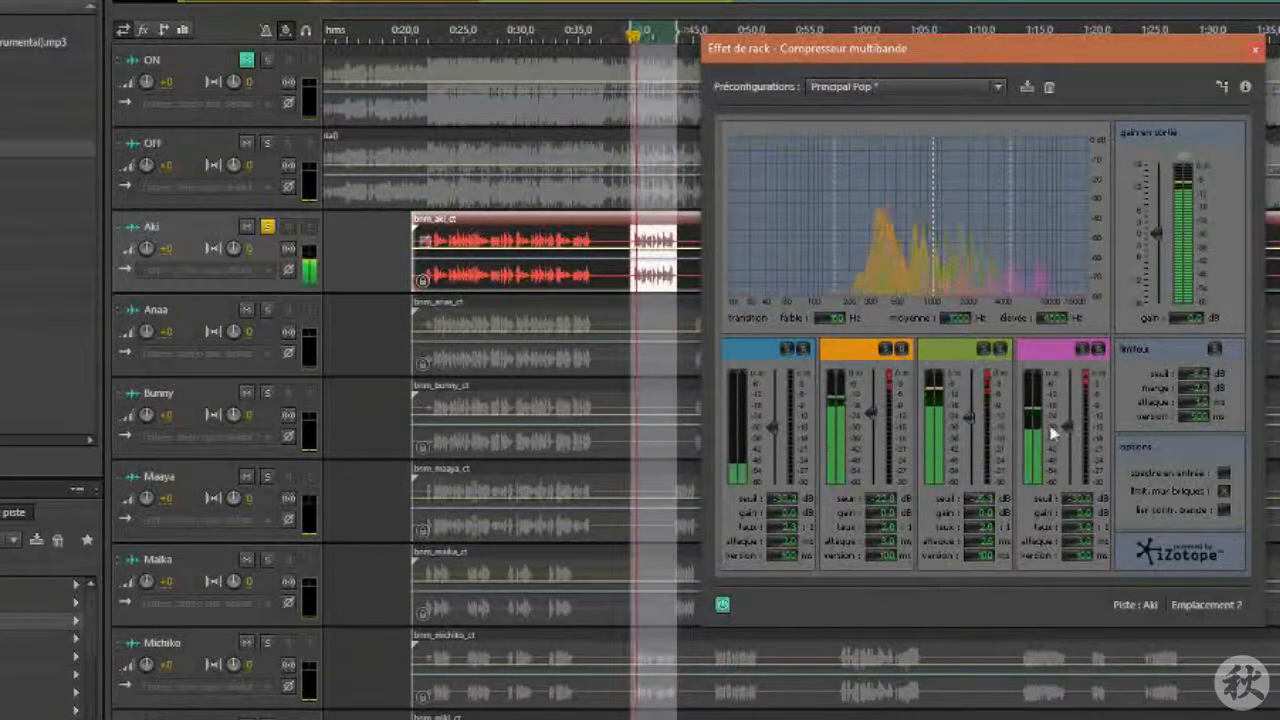
pyautogui.moveTo(1072, 428)
pyautogui.mouseDown()
pyautogui.moveTo(1076, 378)
pyautogui.moveTo(1084, 447)
pyautogui.mouseUp()
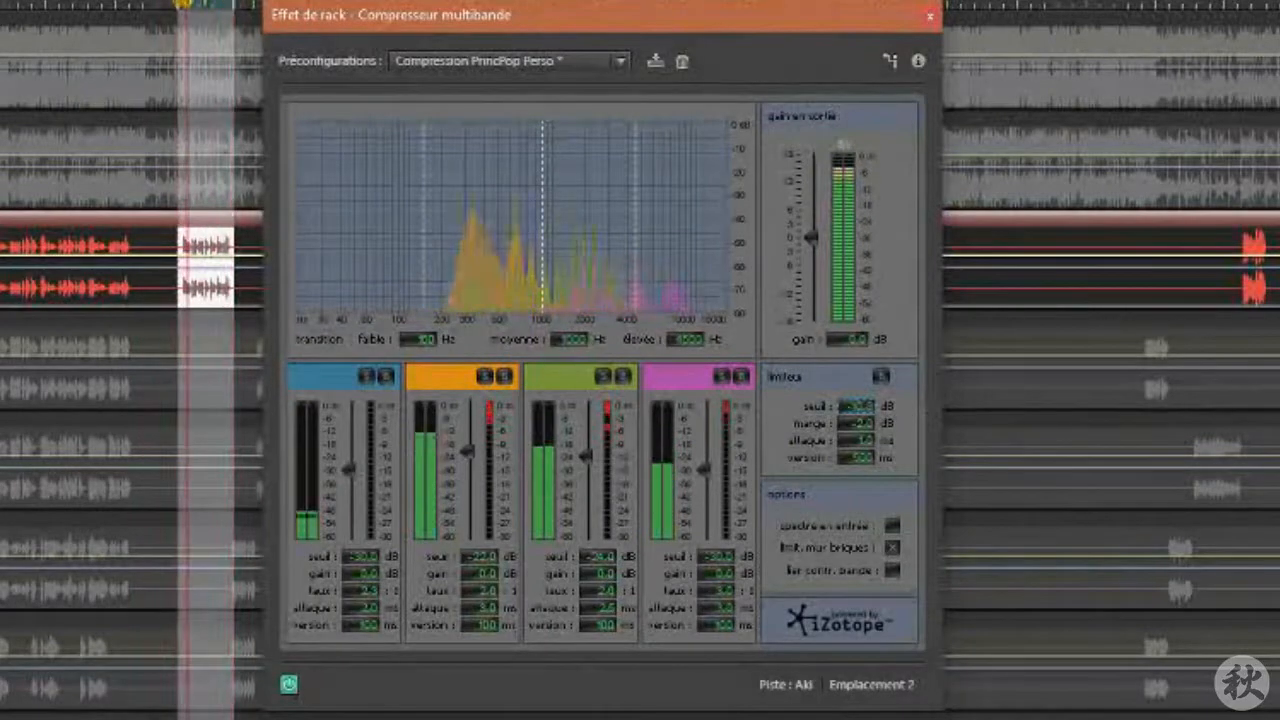
pyautogui.click(857, 407)
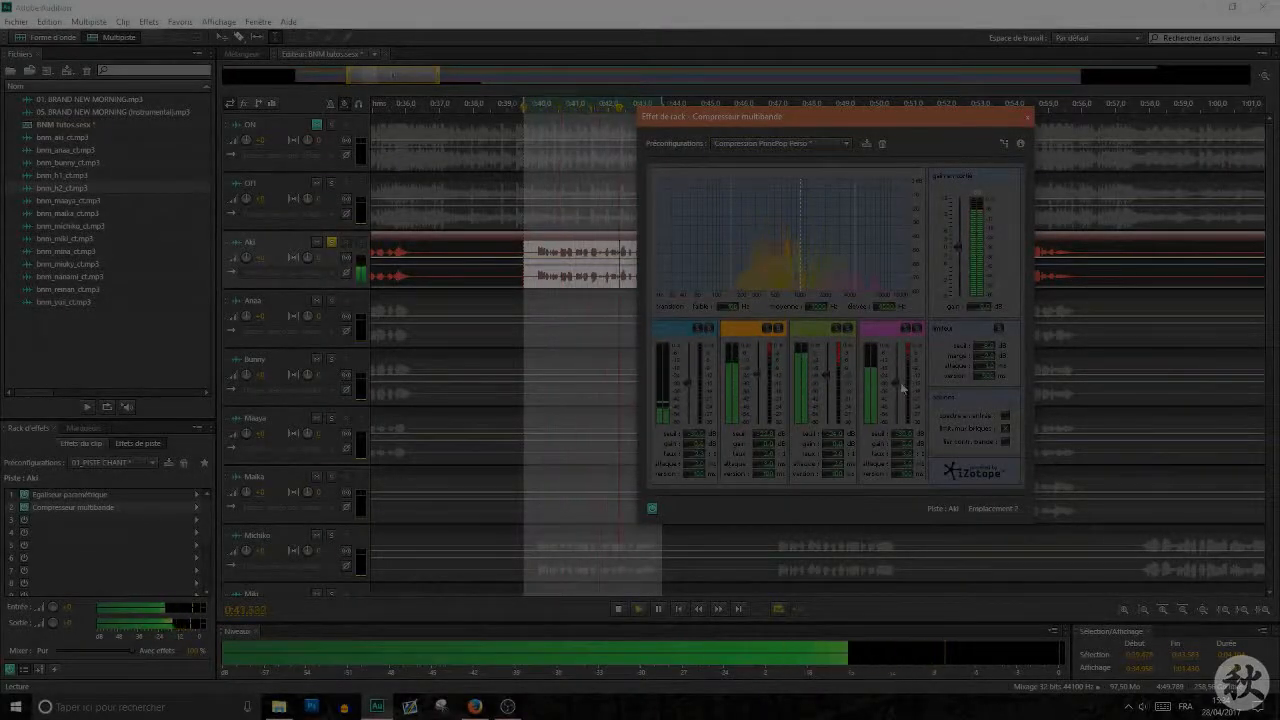
# - Listen to the compressed Aki vocal with only the Off instrumental, stop playback and close the compressor
pyautogui.click(331, 184)
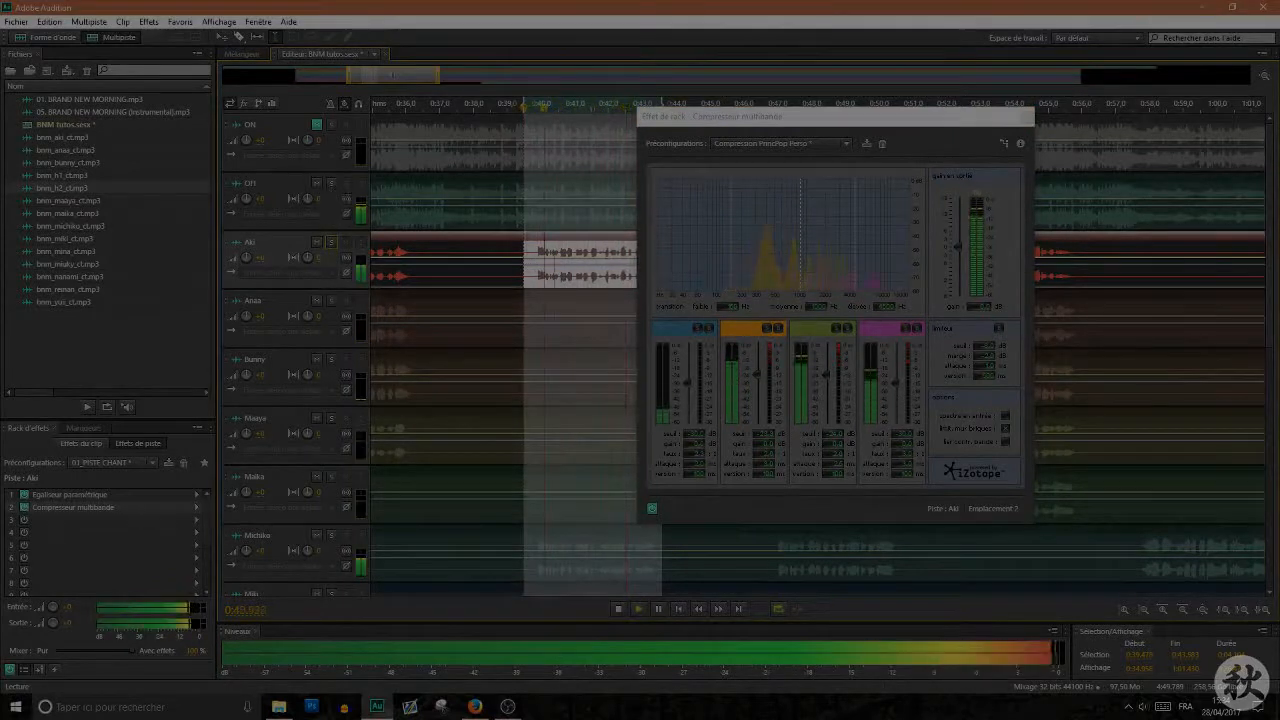
pyautogui.click(332, 242)
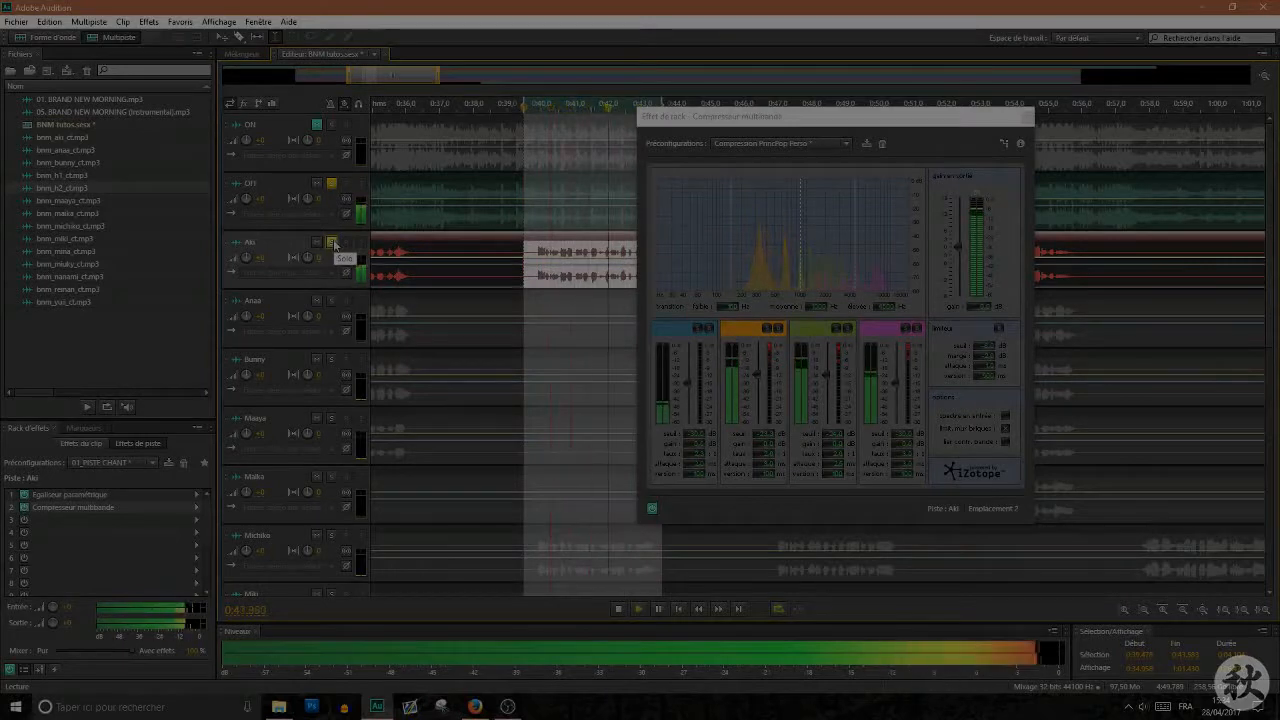
pyautogui.press('space')
pyautogui.click(1025, 119)
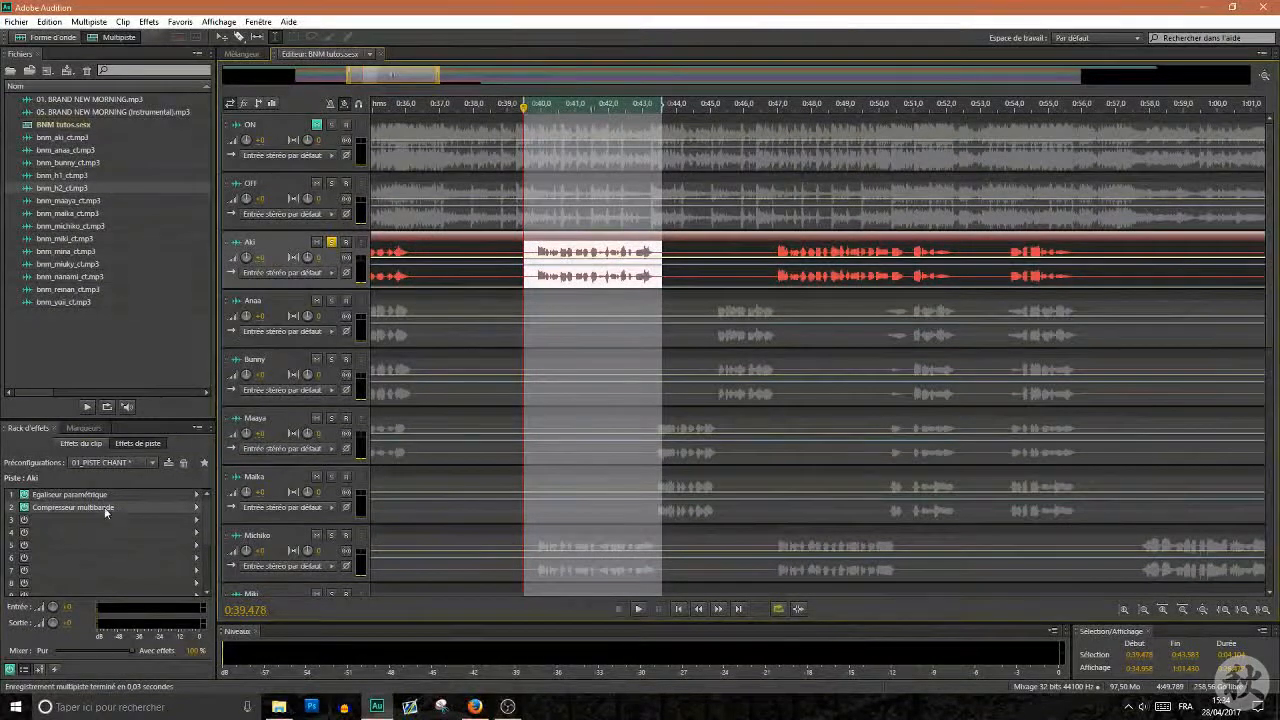
# - Play the Aki phrase with its compressor open, first in the full mix and then soloed together with the Off track
pyautogui.doubleClick(104, 507)
pyautogui.press('space')
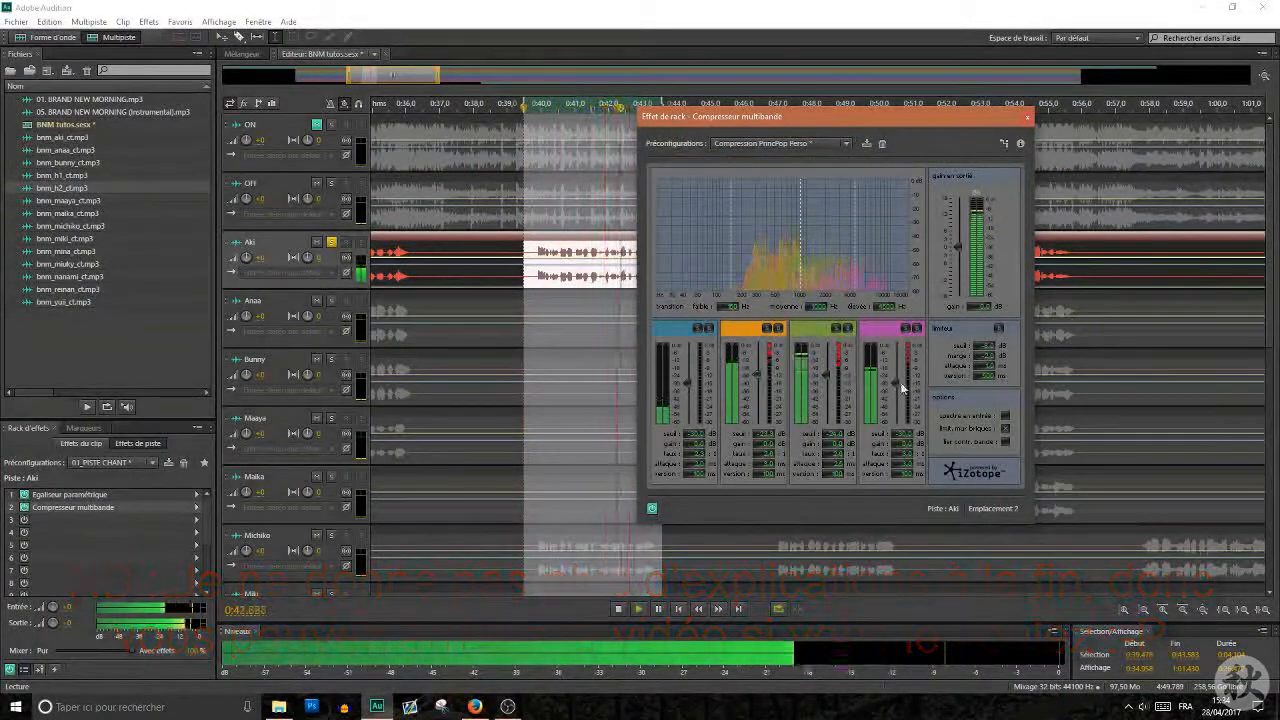
pyautogui.click(333, 245)
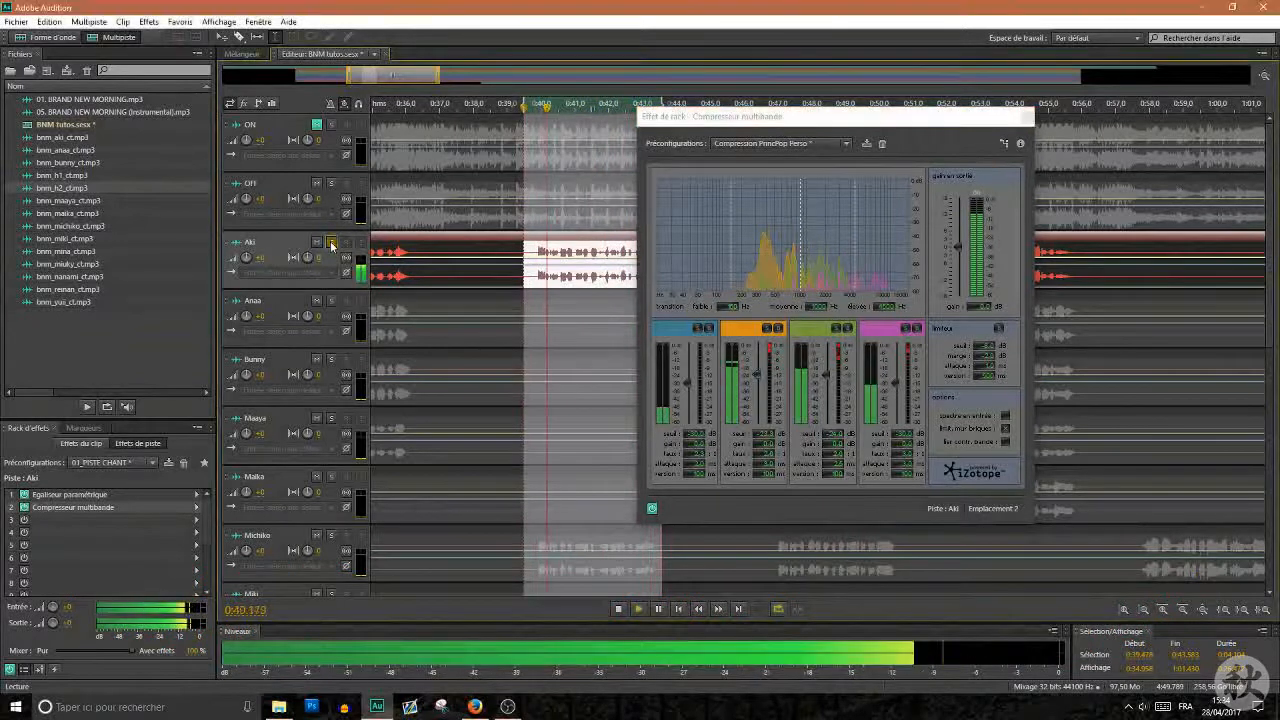
pyautogui.click(333, 245)
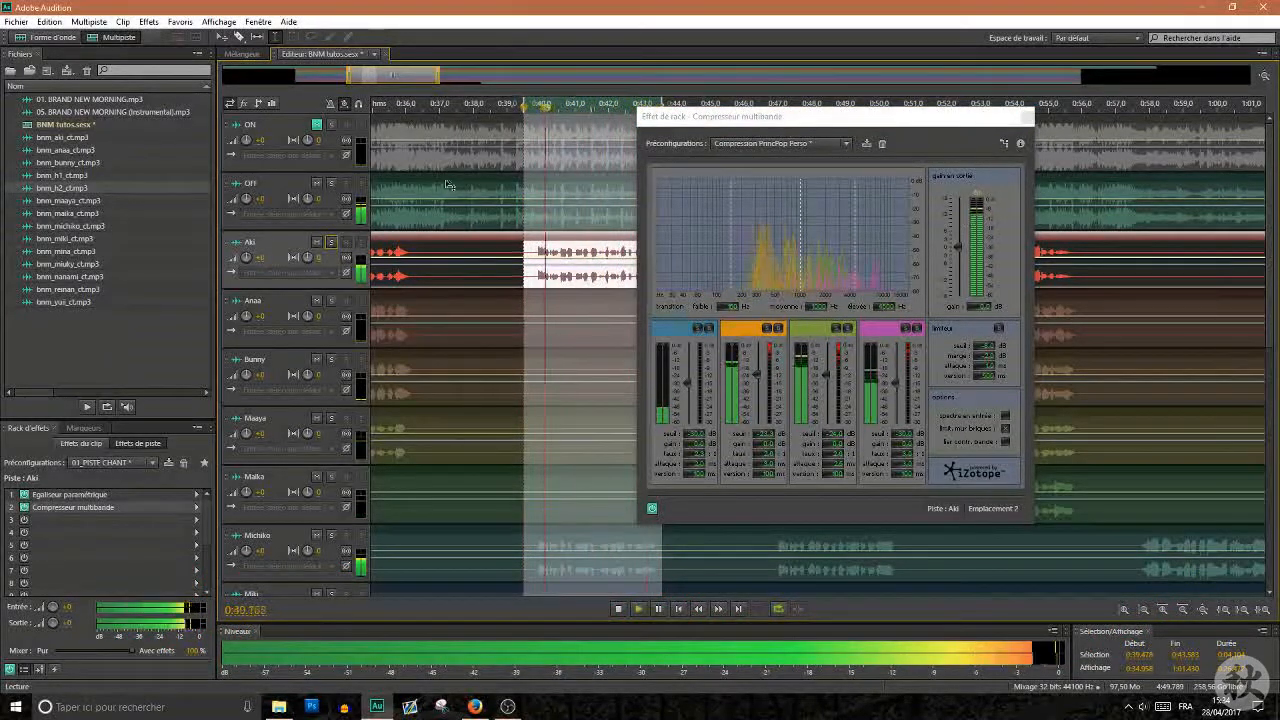
pyautogui.click(331, 183)
pyautogui.click(333, 242)
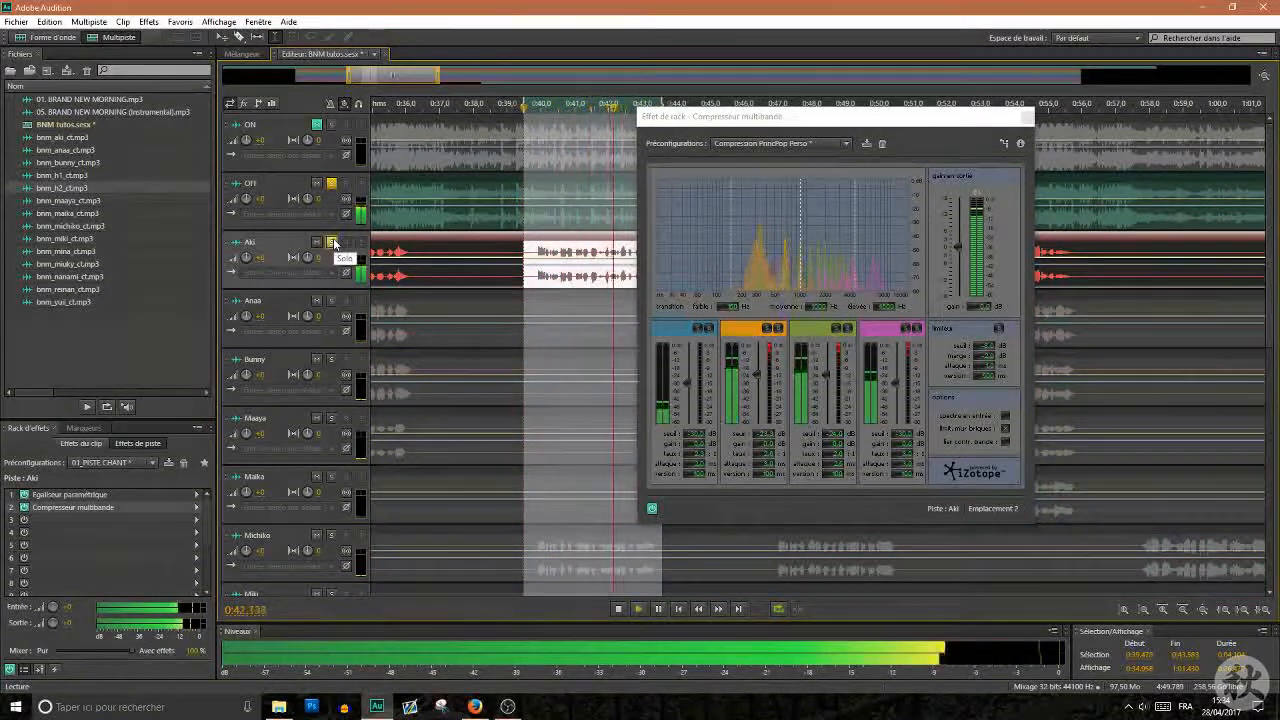
pyautogui.click(1027, 116)
# - Solo the Anaa track alongside the instrumental and select its phrase between about 0:45 and 0:47 for playback
pyautogui.click(637, 320)
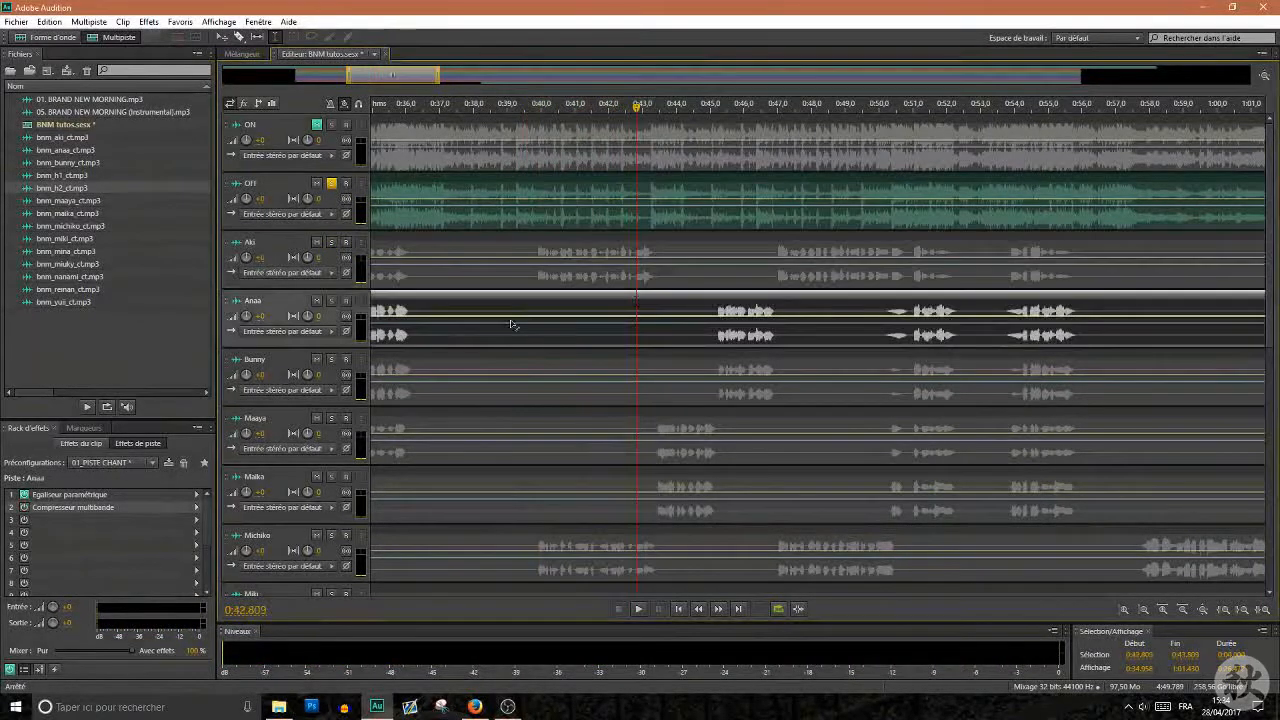
pyautogui.click(333, 300)
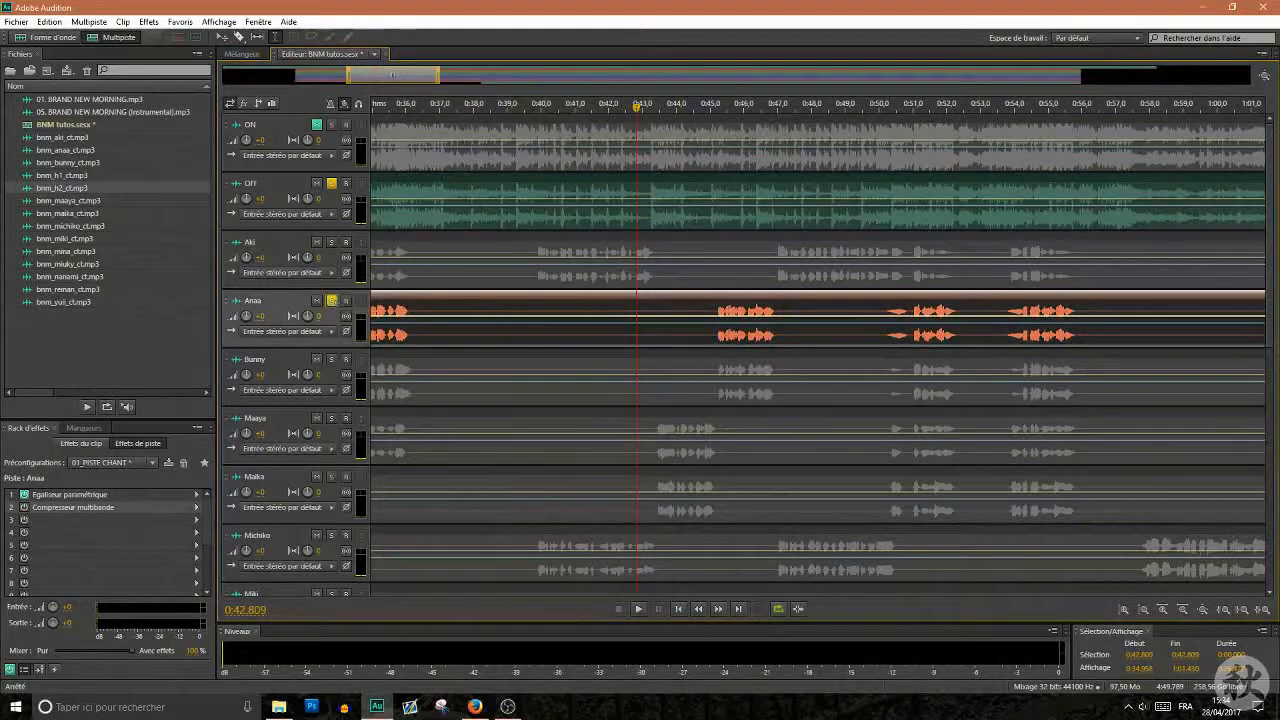
pyautogui.moveTo(714, 322); pyautogui.dragTo(777, 340)
pyautogui.press('space')
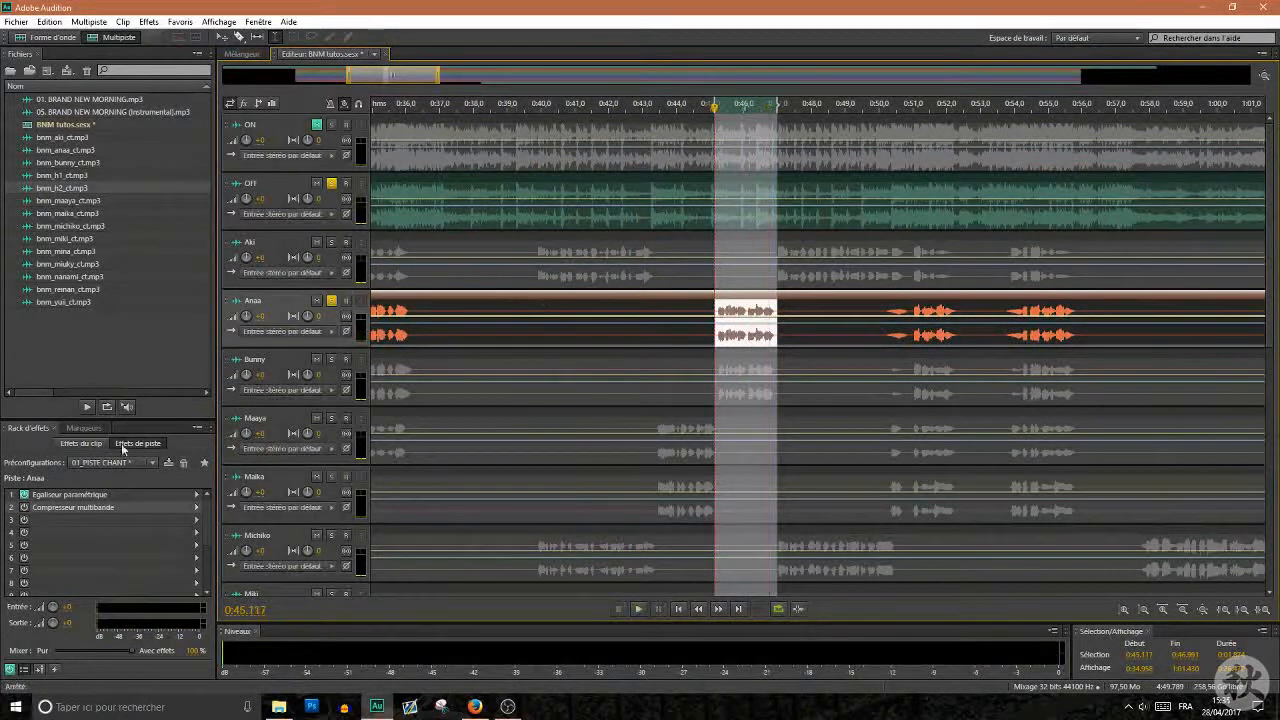
# - Enable the Anaa track's multiband compressor, check the selected phrase during playback, and close the effect
pyautogui.doubleClick(70, 507)
pyautogui.press('space')
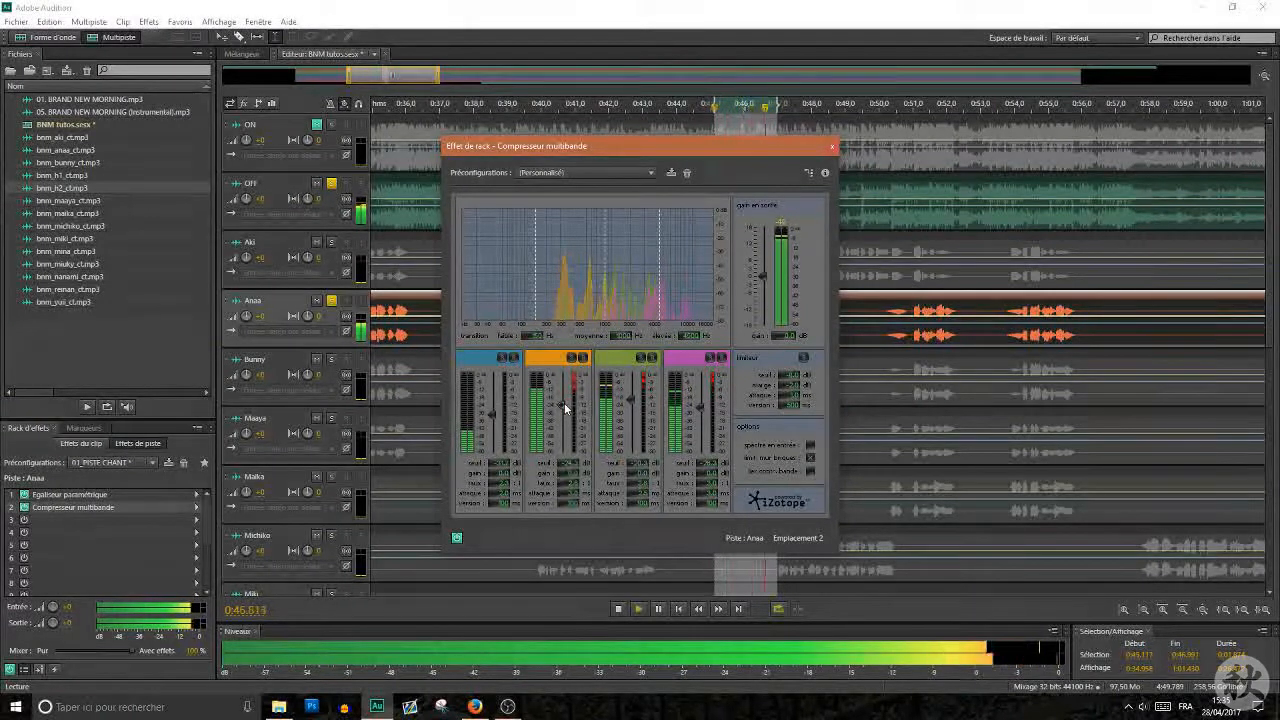
pyautogui.click(831, 147)
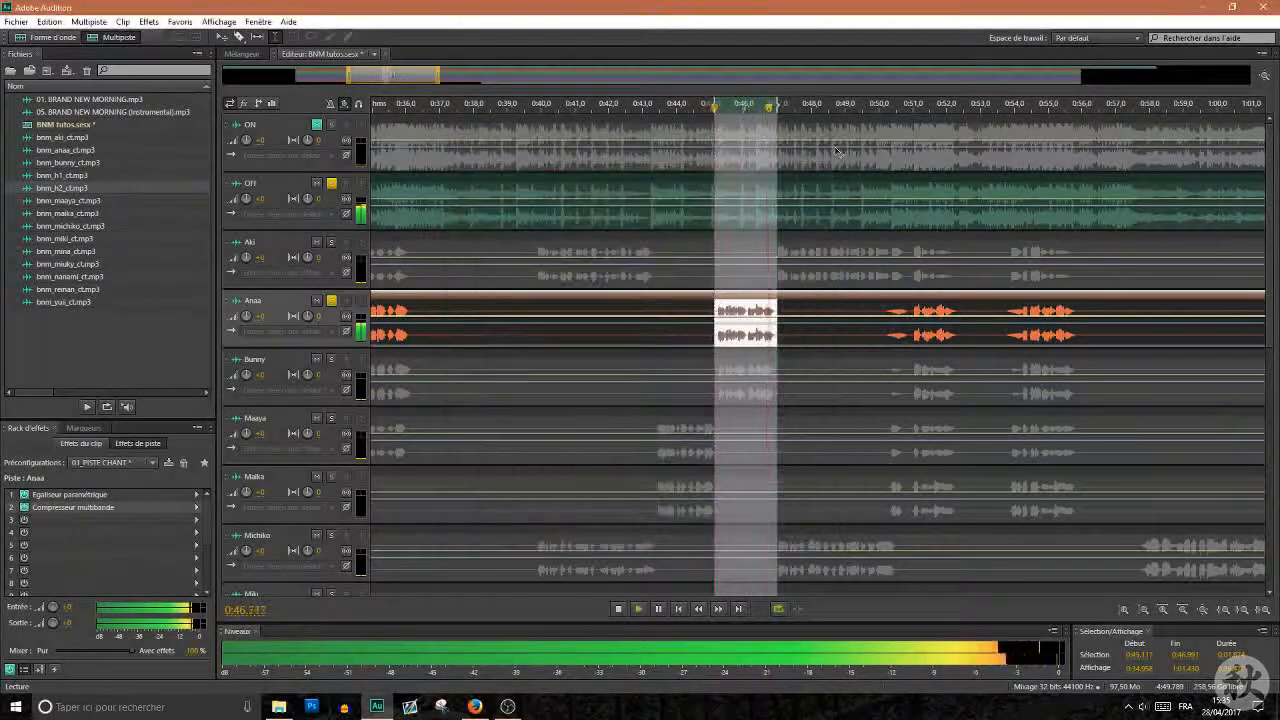
pyautogui.press('space')
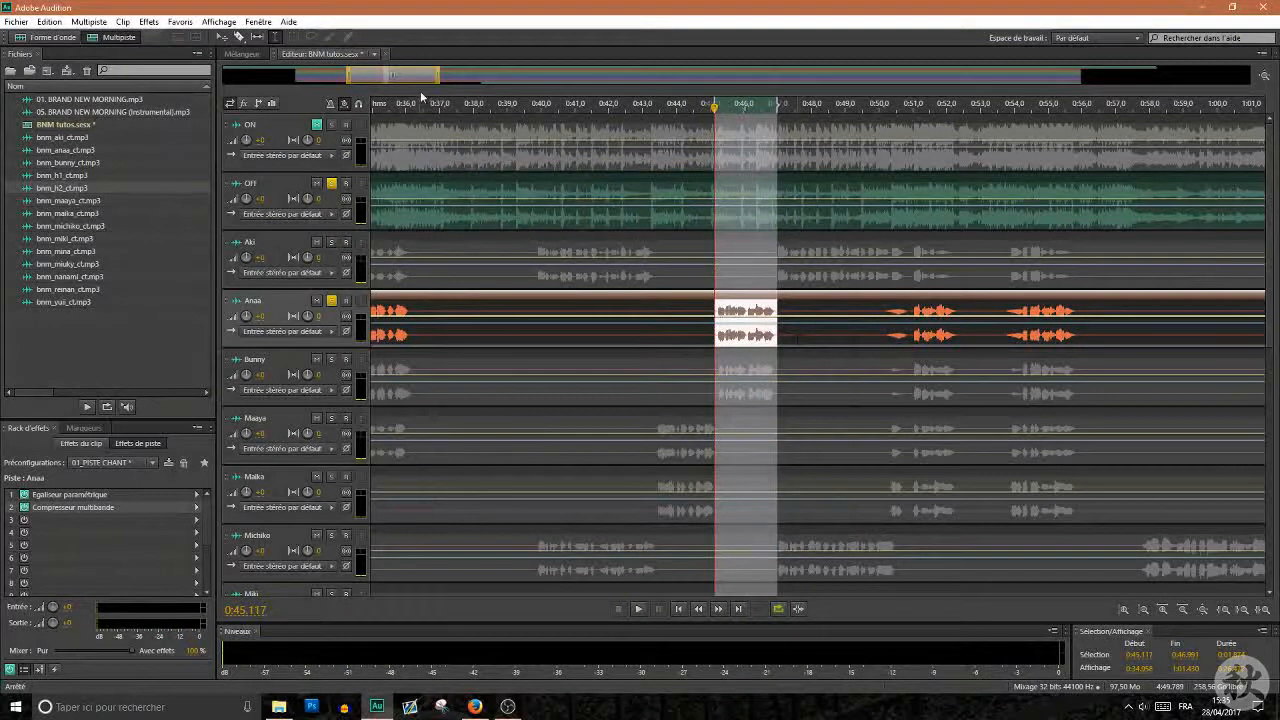
# - Listen to the Anaa track's passage starting at about 1:49 against the instrumental
pyautogui.moveTo(437, 85); pyautogui.dragTo(596, 91)
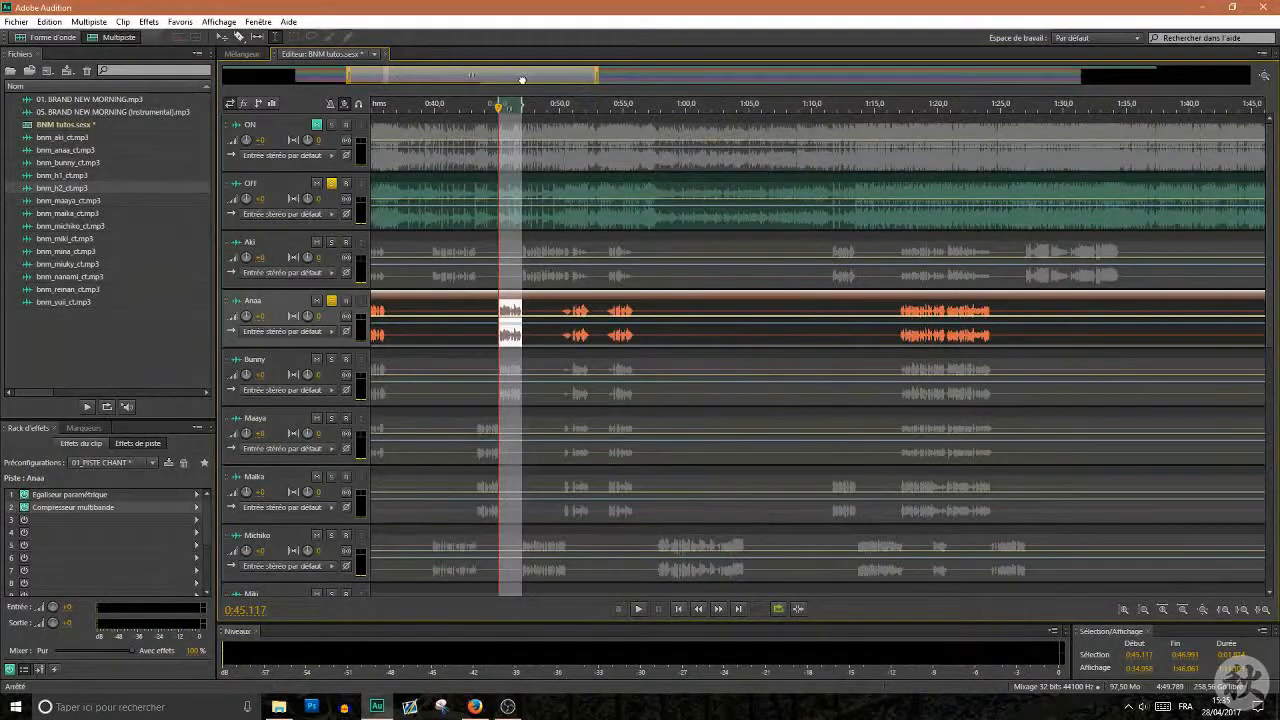
pyautogui.moveTo(521, 79); pyautogui.dragTo(680, 80)
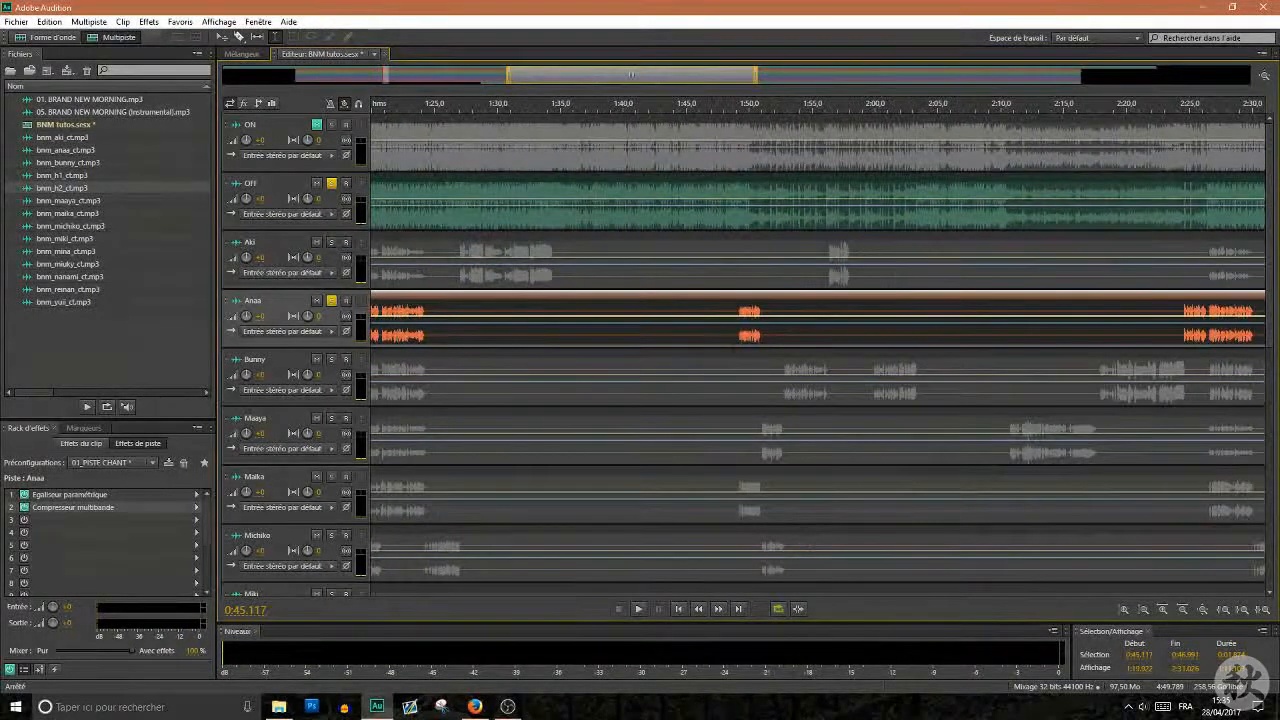
pyautogui.click(739, 140)
pyautogui.press('space')
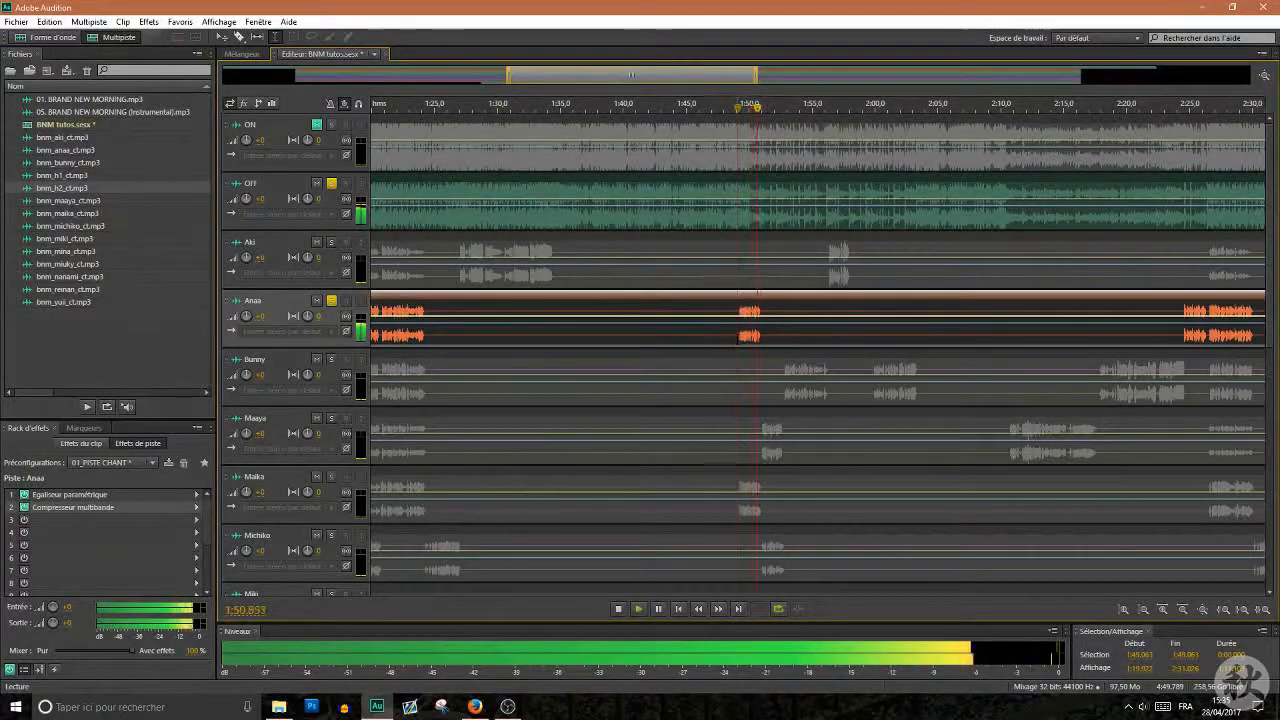
pyautogui.press('space')
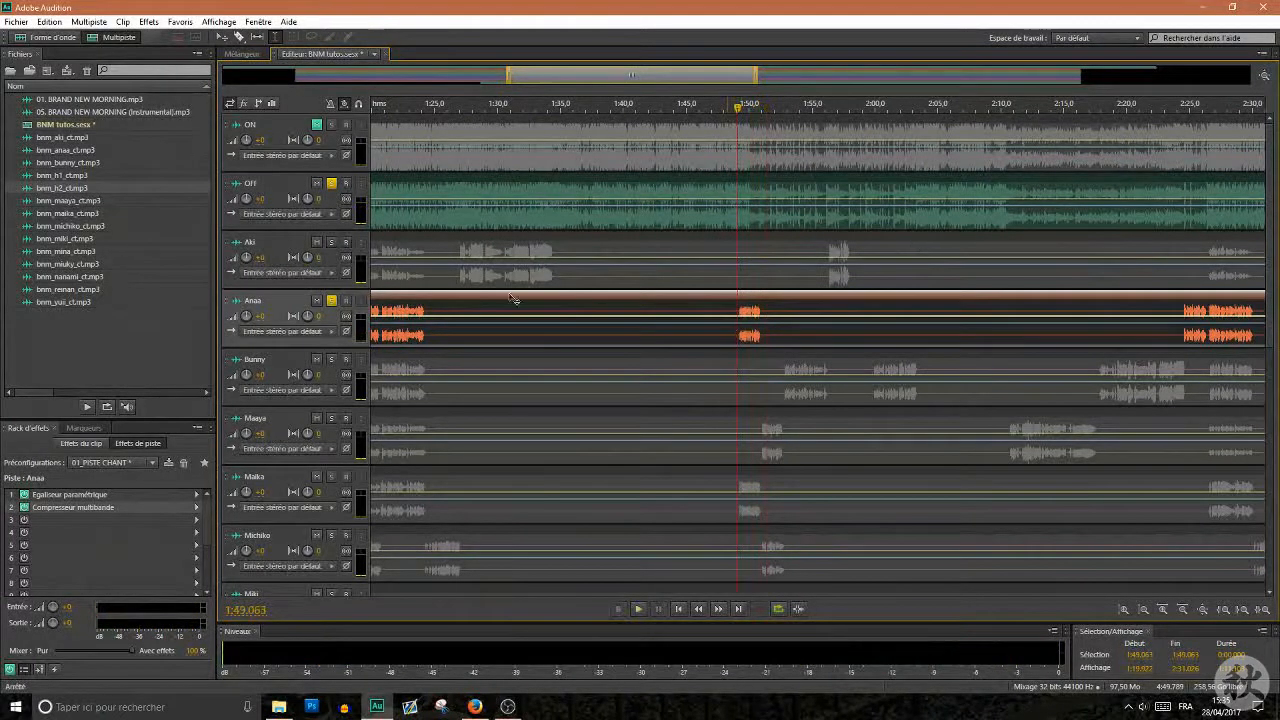
# - Solo the Bunny track instead of Anaa alongside the instrumental, listen from about 1:52, and select its phrase up to about 1:56
pyautogui.click(332, 301)
pyautogui.click(331, 359)
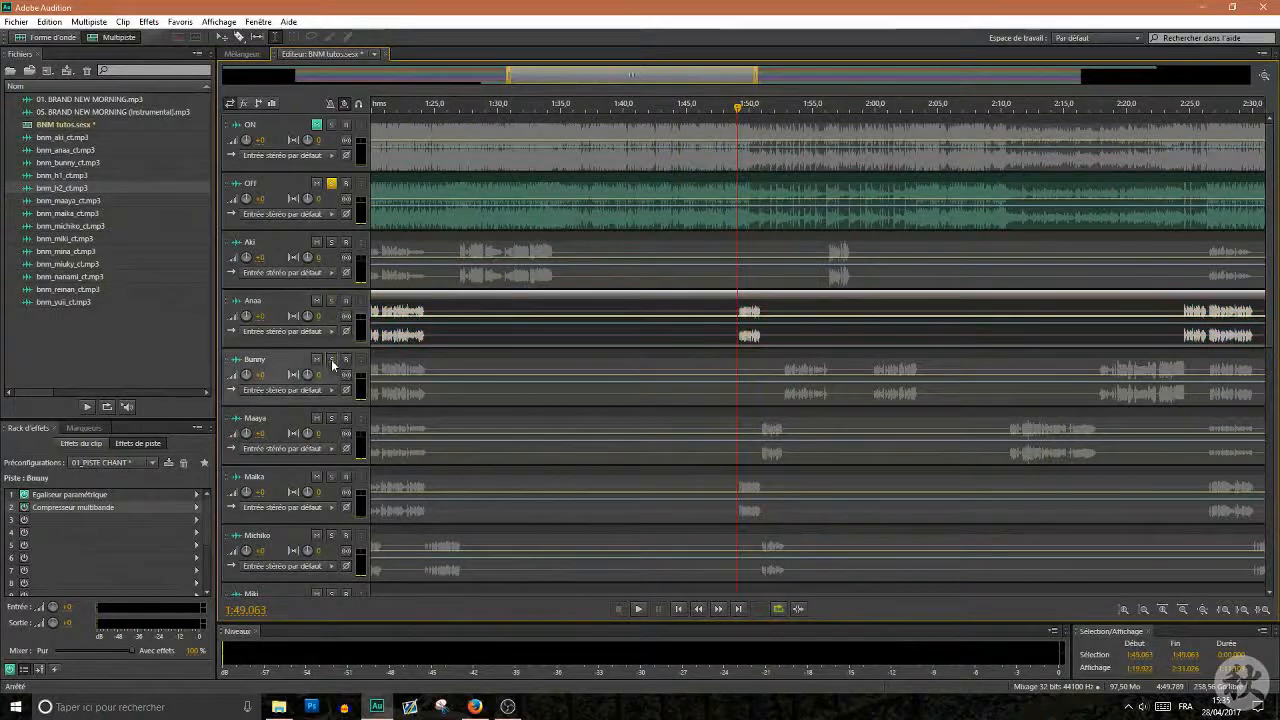
pyautogui.click(780, 392)
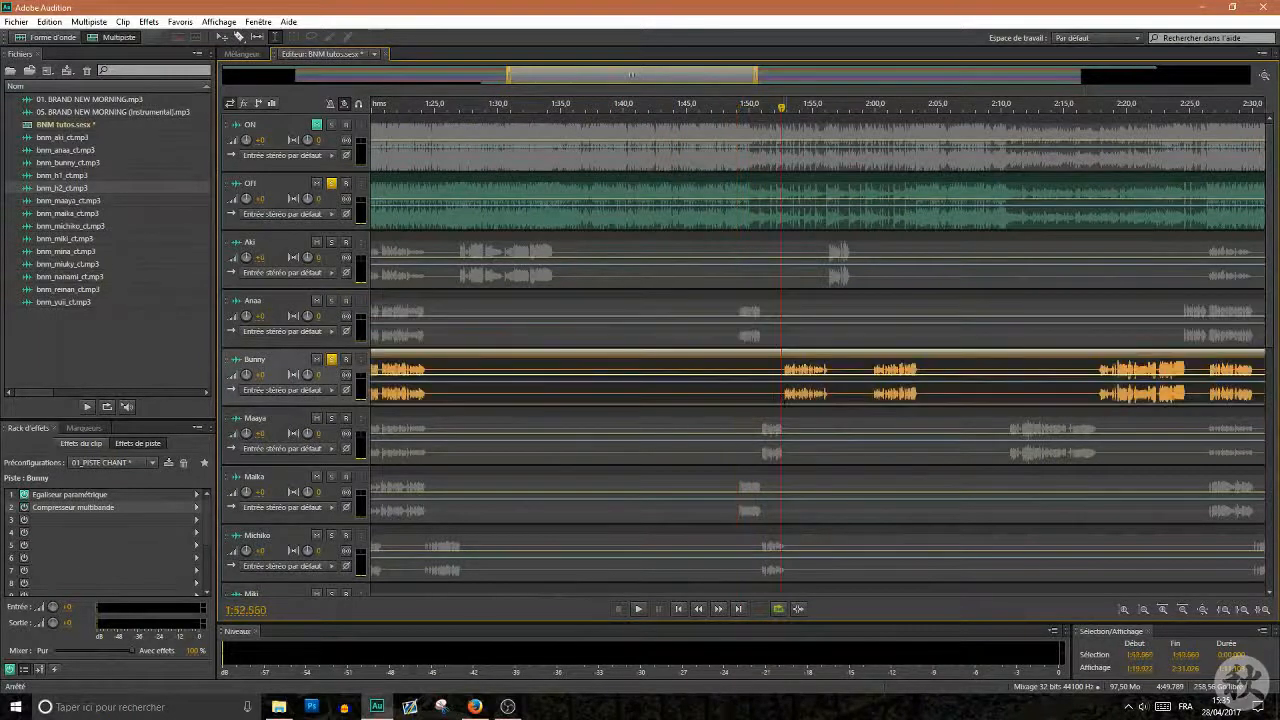
pyautogui.press('space')
pyautogui.press('space')
pyautogui.moveTo(780, 392); pyautogui.dragTo(830, 392)
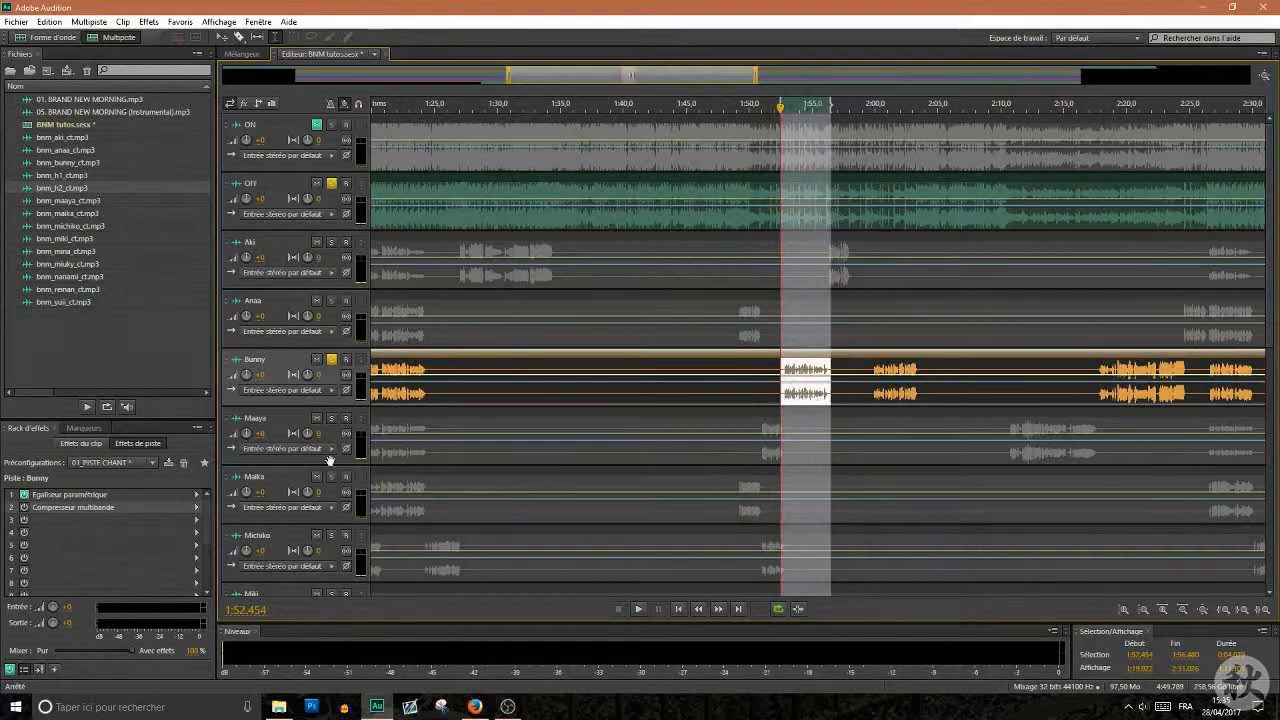
# - Enable the Bunny track's multiband compressor, check its bands while the selected phrase plays, and close the effect
pyautogui.doubleClick(53, 510)
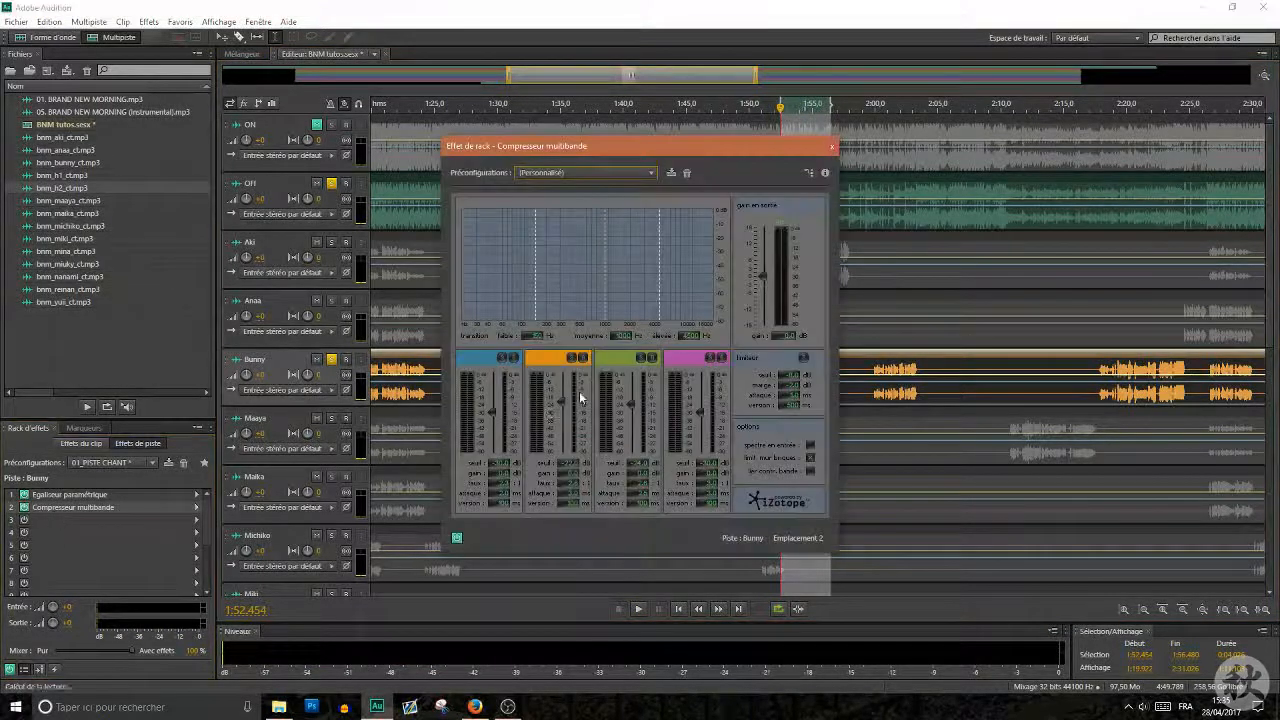
pyautogui.press('space')
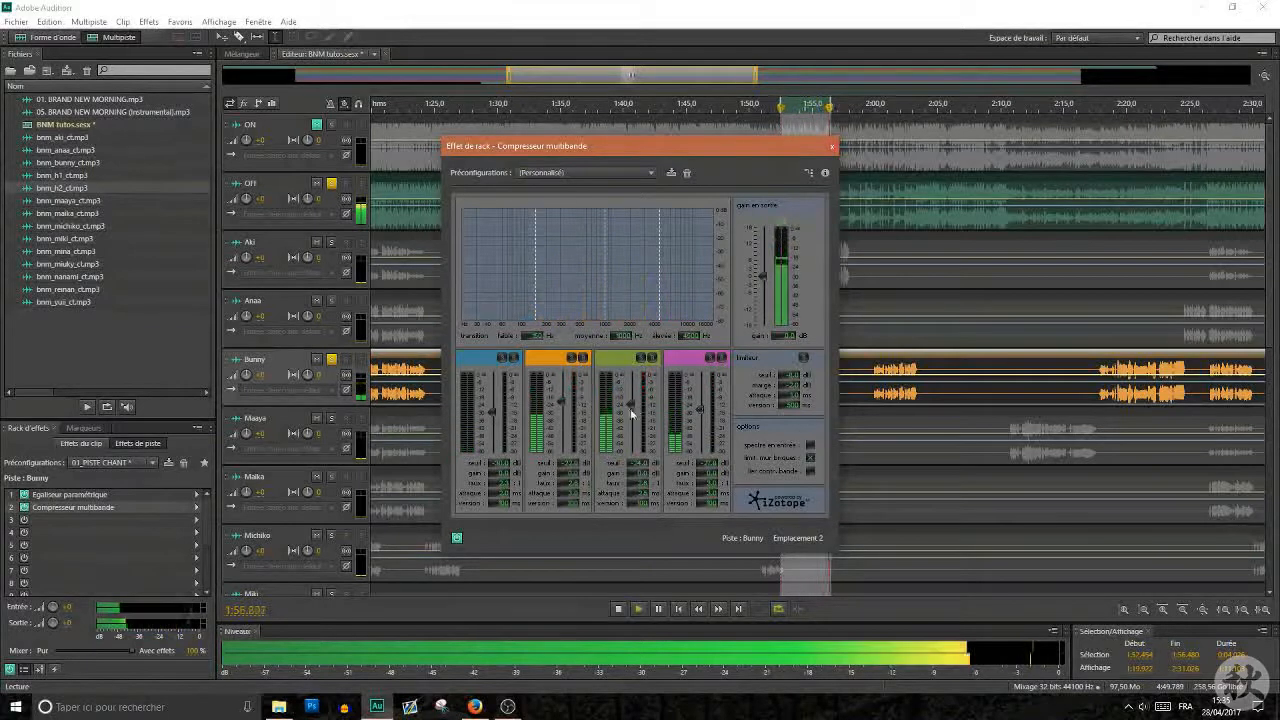
pyautogui.click(831, 146)
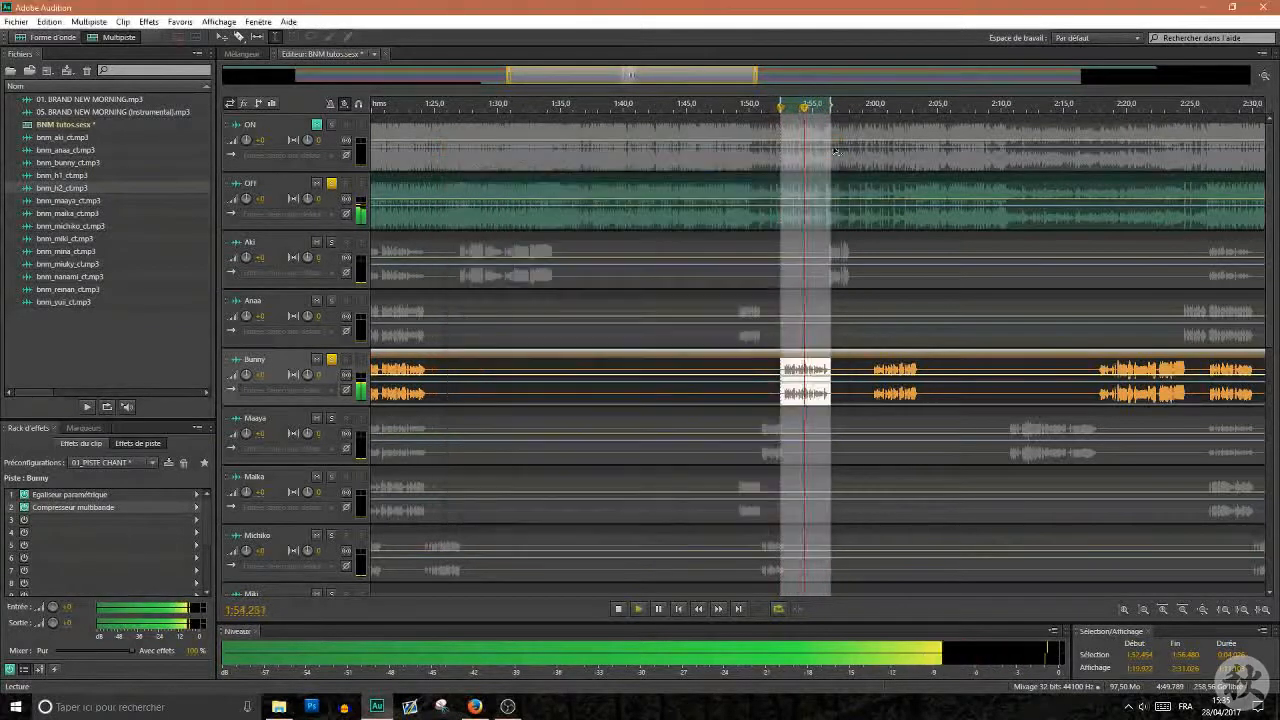
pyautogui.press('space')
# - Solo the Maaya track instead of Bunny and select its phrase between about 2:10 and 2:18
pyautogui.click(331, 418)
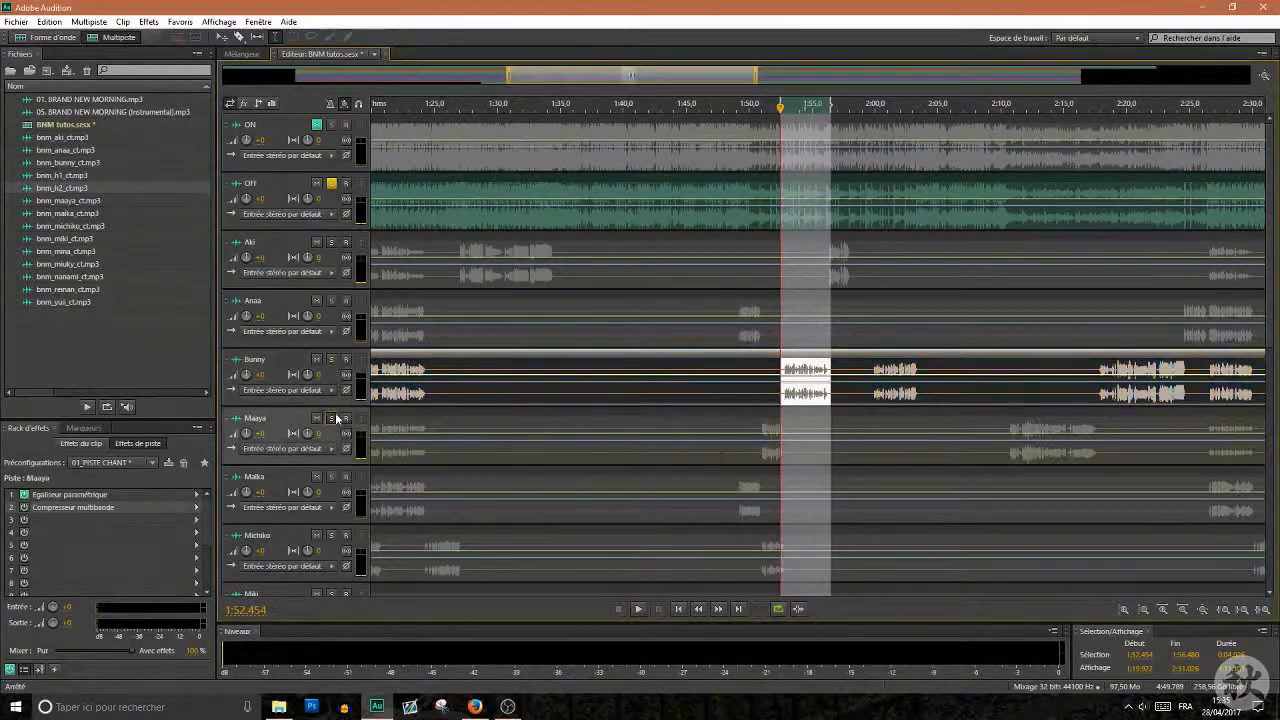
pyautogui.scroll(-1, 784, 460)
pyautogui.scroll(-1, 785, 460)
pyautogui.moveTo(1007, 360); pyautogui.dragTo(1100, 360)
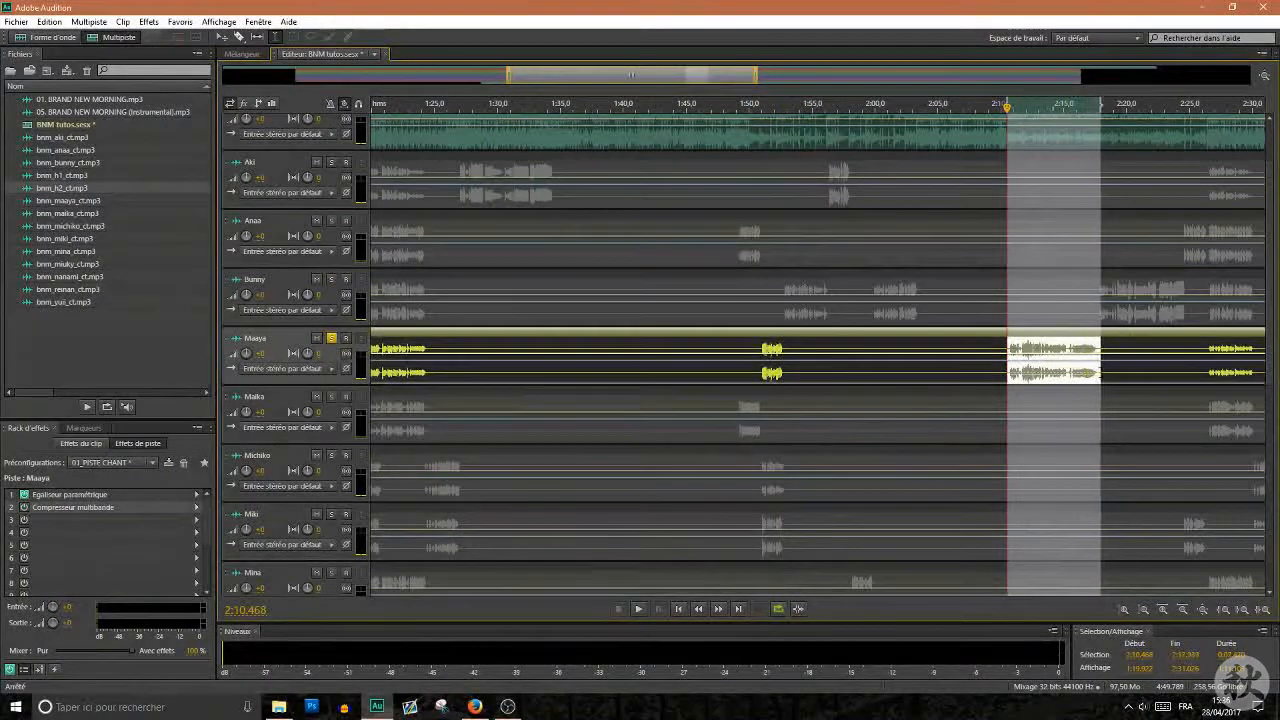
# - Enable the Maaya track's multiband compressor, check its bands while the selected phrase plays, and close the effect
pyautogui.doubleClick(116, 495)
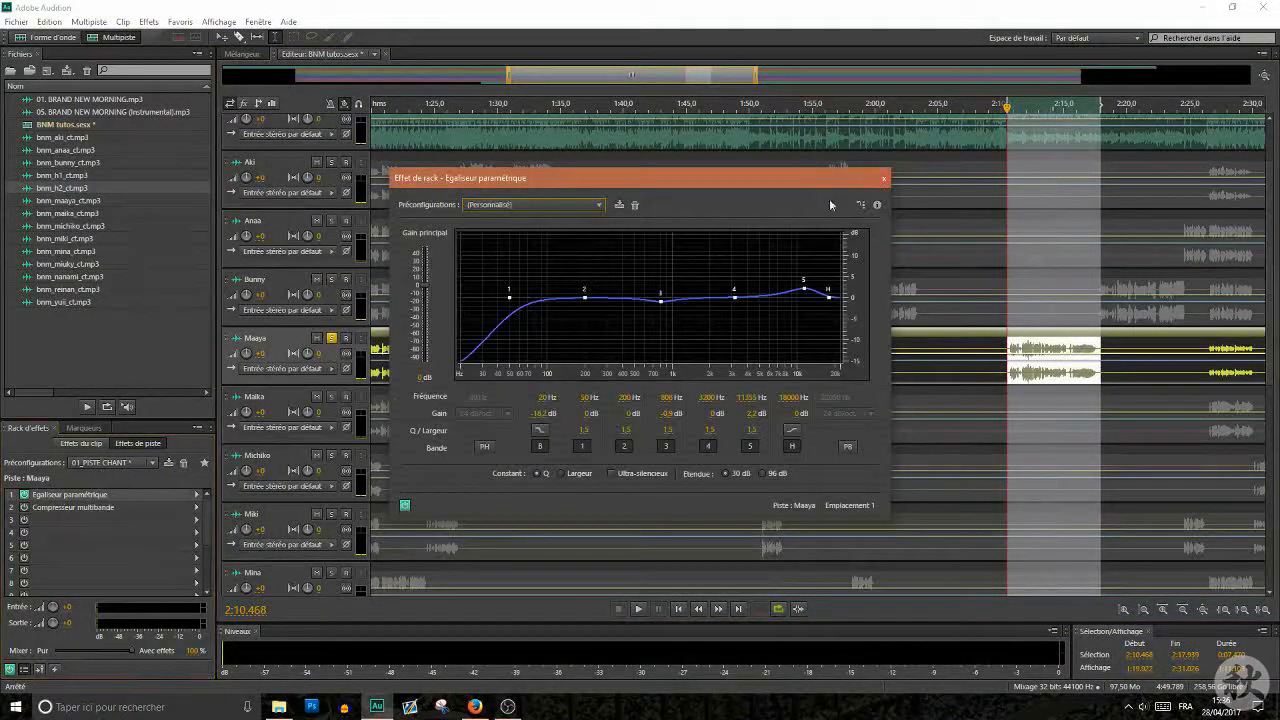
pyautogui.click(883, 178)
pyautogui.doubleClick(61, 510)
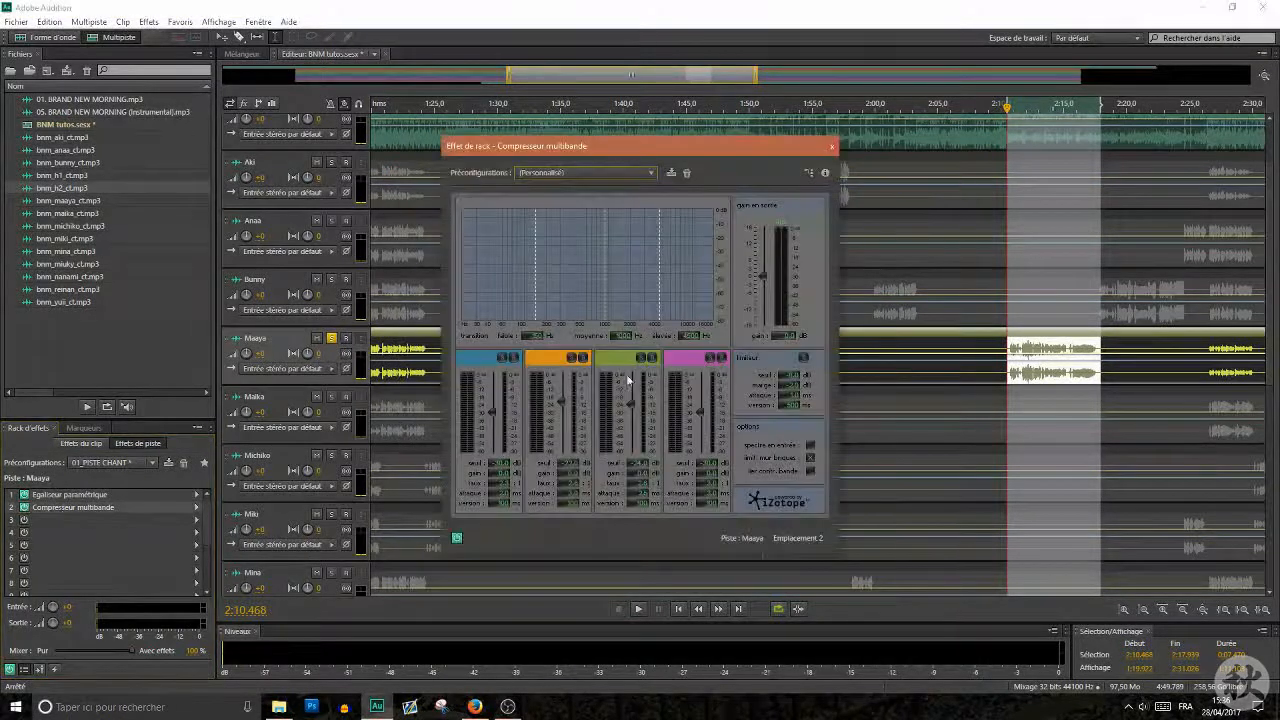
pyautogui.press('space')
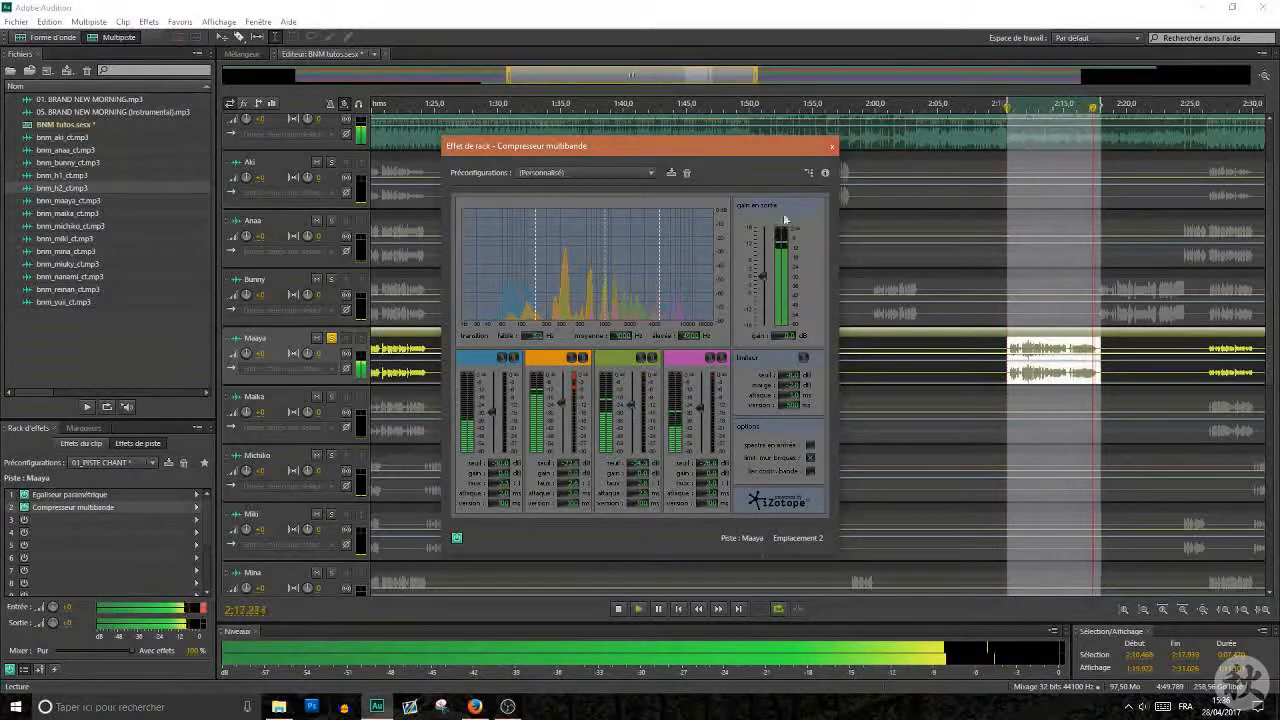
pyautogui.click(831, 146)
pyautogui.press('space')
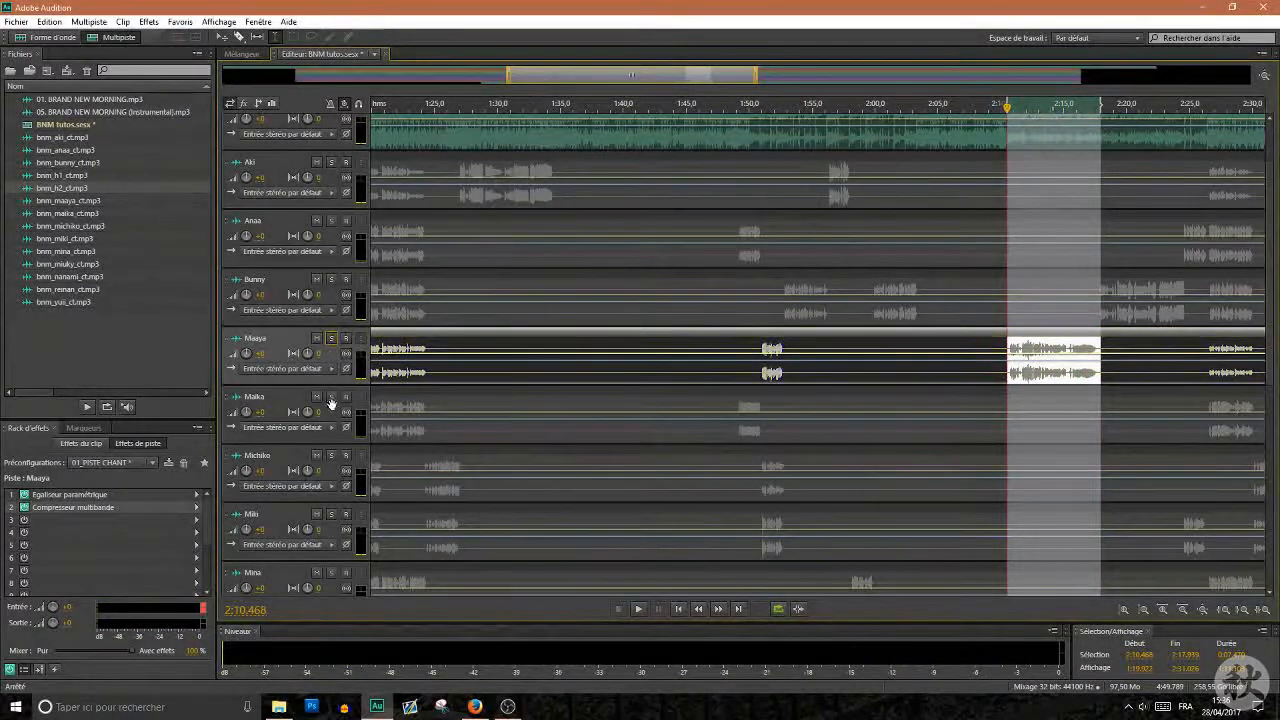
# - Solo the Maika track instead of Maaya and play its short phrase between about 1:49 and 1:51
pyautogui.click(331, 397)
pyautogui.click(733, 408)
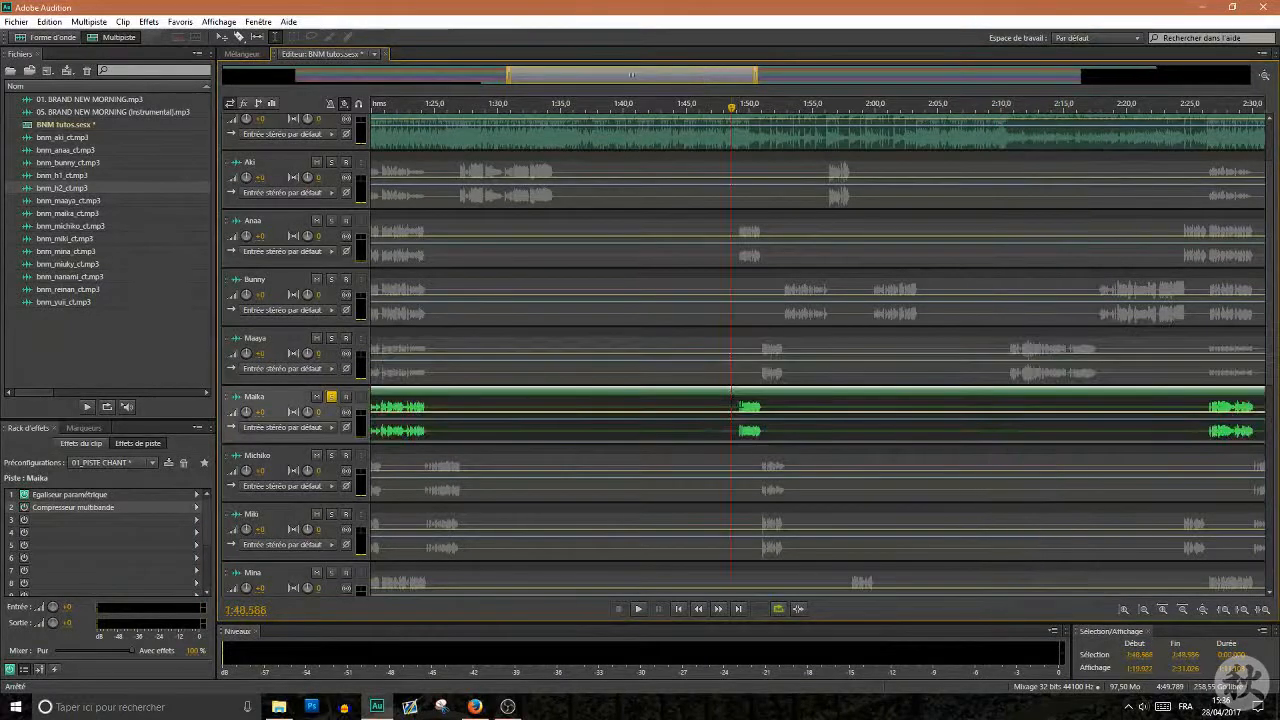
pyautogui.moveTo(738, 408); pyautogui.dragTo(762, 408)
pyautogui.press('space')
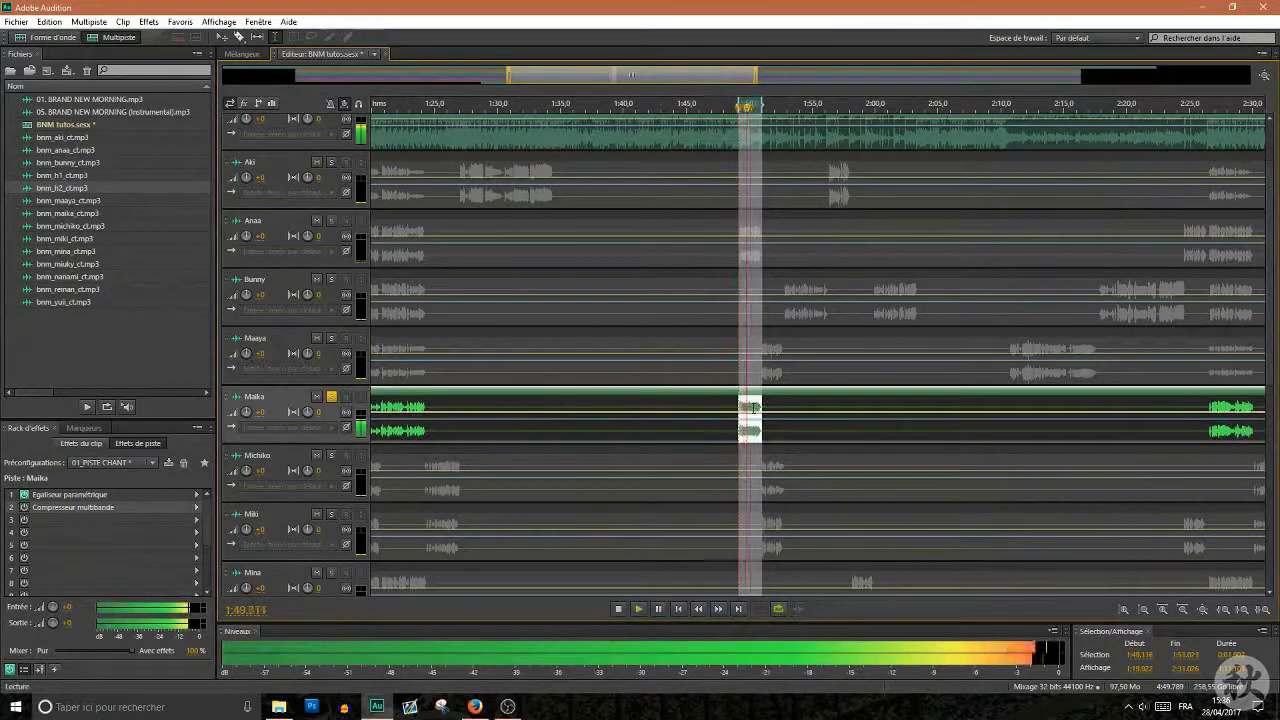
pyautogui.click(729, 408)
pyautogui.press('space')
# - Listen to the Maika track's passage starting at about 1:11 against the instrumental
pyautogui.moveTo(667, 78); pyautogui.dragTo(506, 83)
pyautogui.click(833, 408)
pyautogui.press('space')
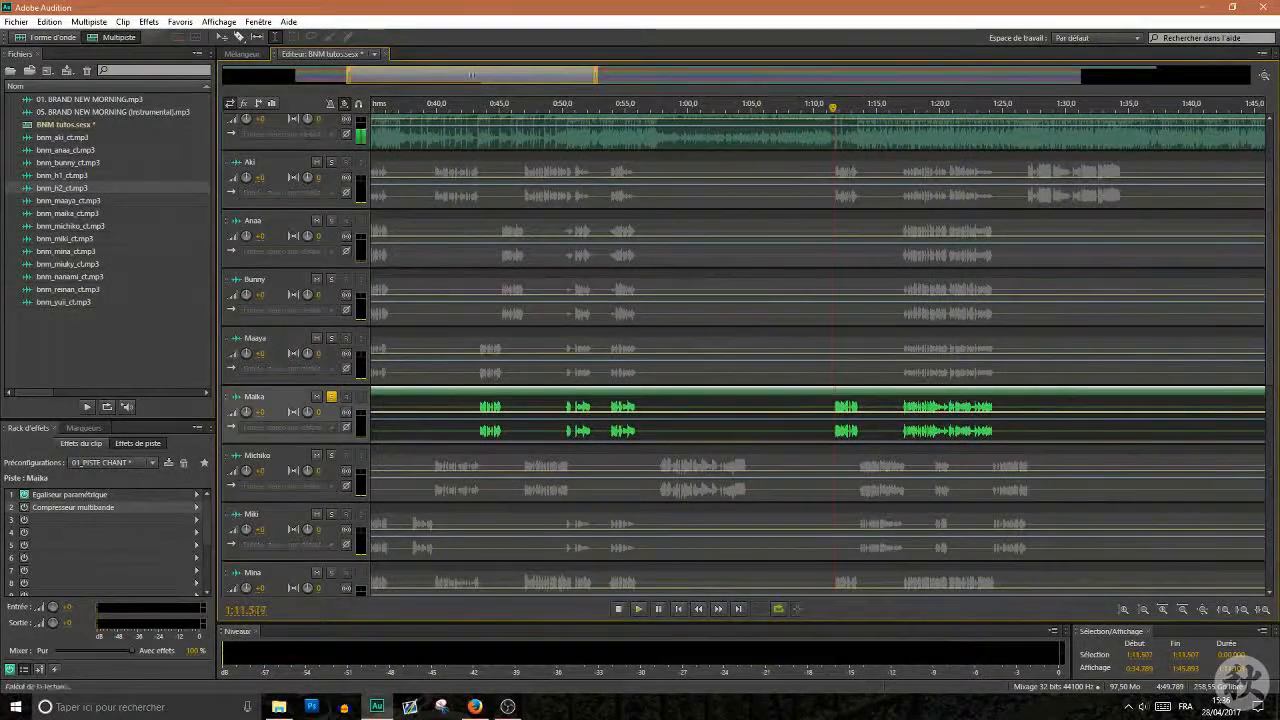
pyautogui.press('space')
# - Listen to the Maika track from about 0:43 and select its phrase between about 0:43 and 0:45
pyautogui.moveTo(500, 86); pyautogui.dragTo(446, 88)
pyautogui.click(665, 408)
pyautogui.press('space')
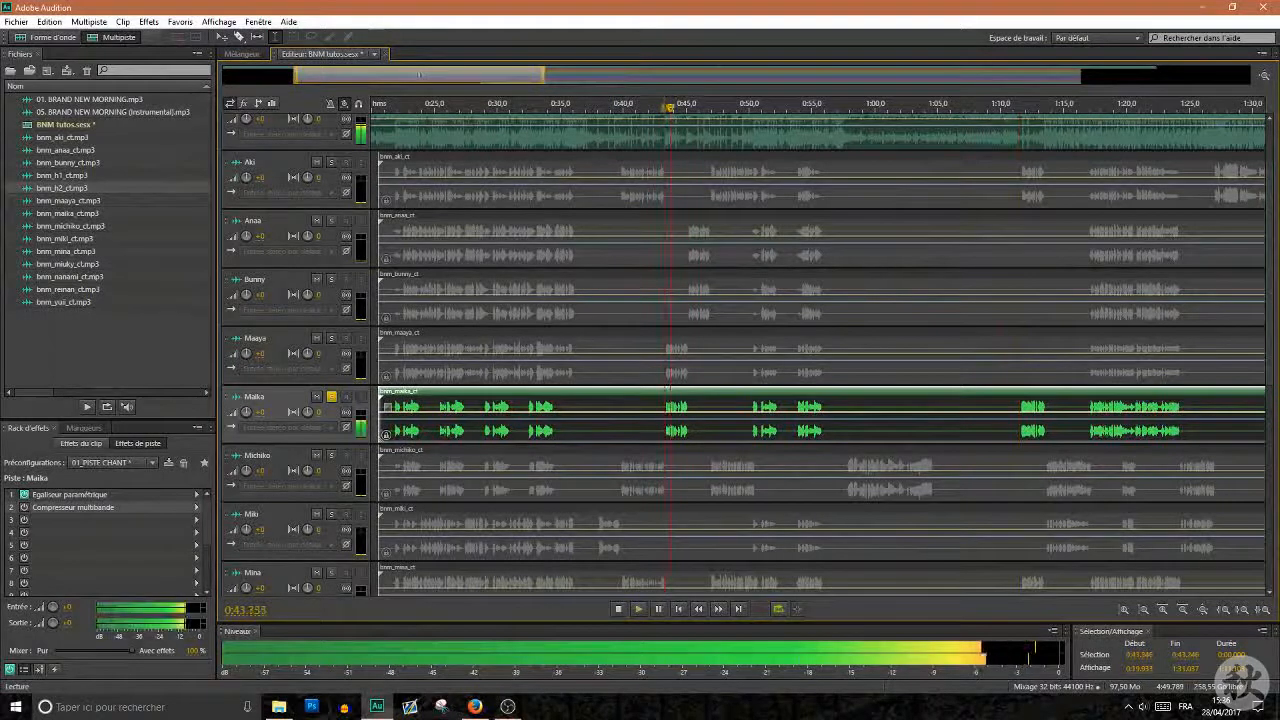
pyautogui.press('space')
pyautogui.moveTo(662, 408); pyautogui.dragTo(688, 408)
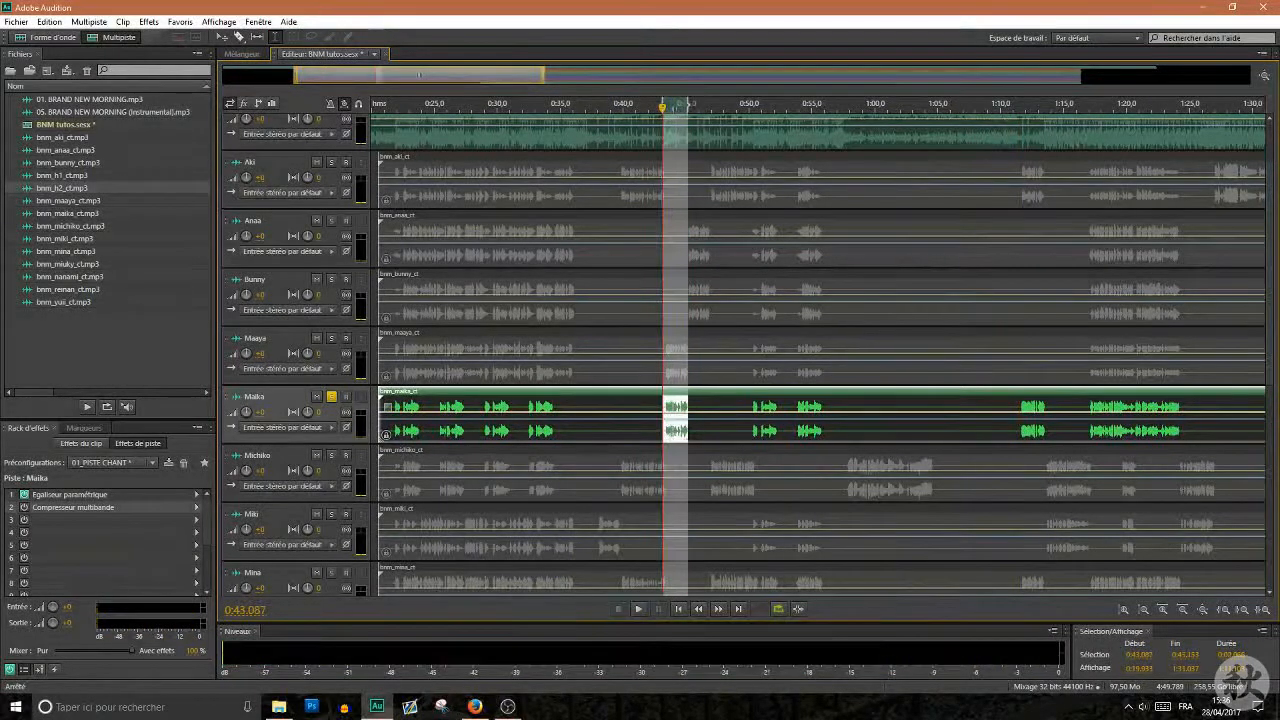
# - Enable the Maika track's multiband compressor, check it while the selected phrase plays, then close it and save the session
pyautogui.doubleClick(60, 508)
pyautogui.press('space')
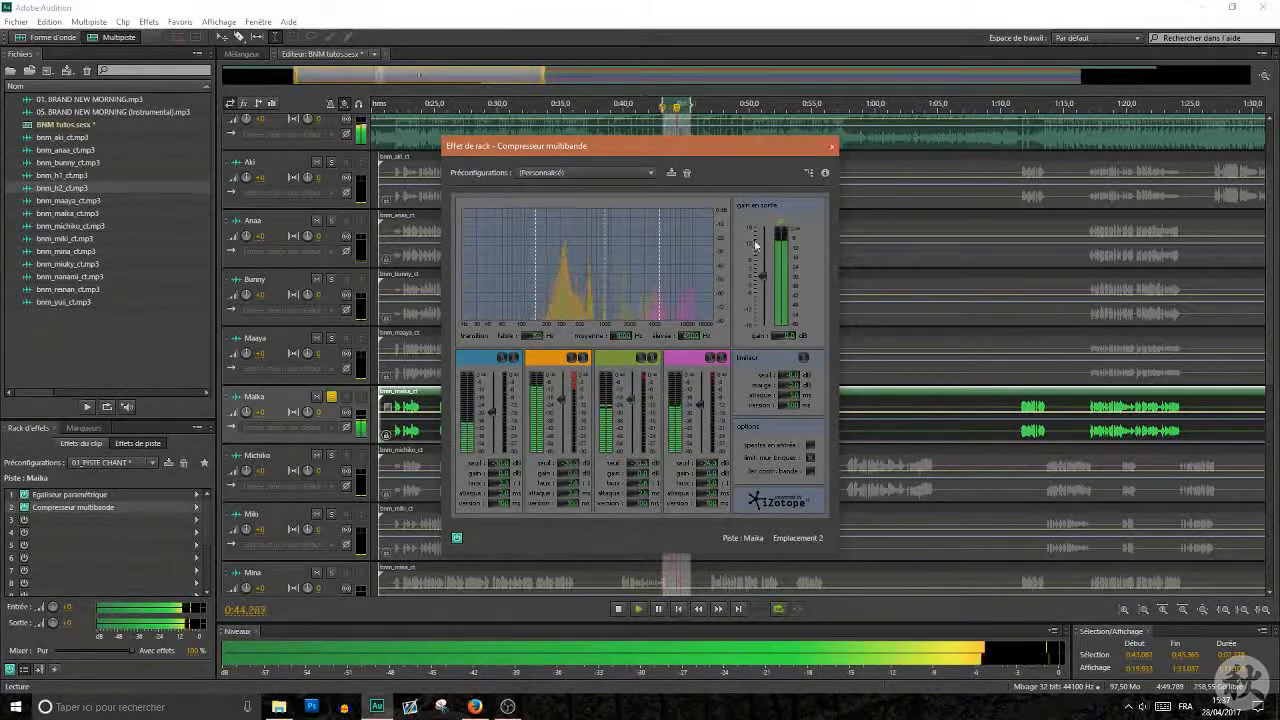
pyautogui.press('Escape')
pyautogui.press('space')
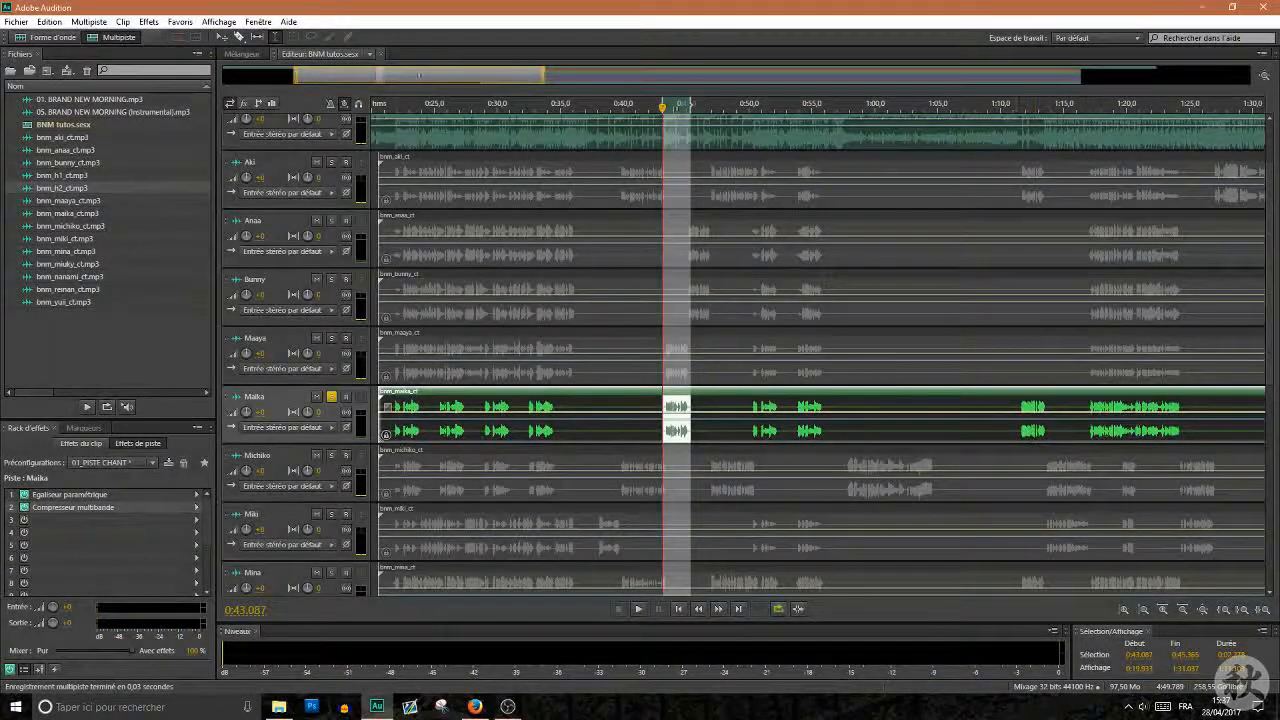
# - Listen to the compressed Maika track's passage starting at about 1:17 against the instrumental
pyautogui.click(1020, 428)
pyautogui.press('space')
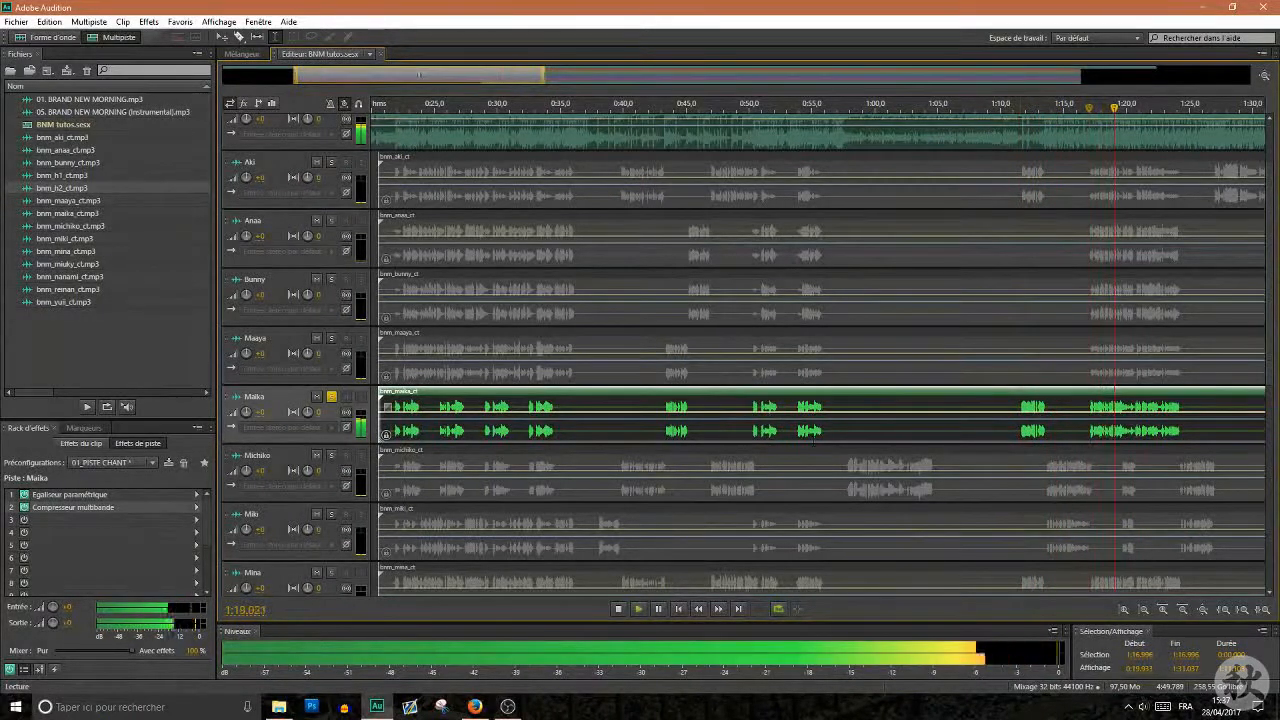
pyautogui.press('space')
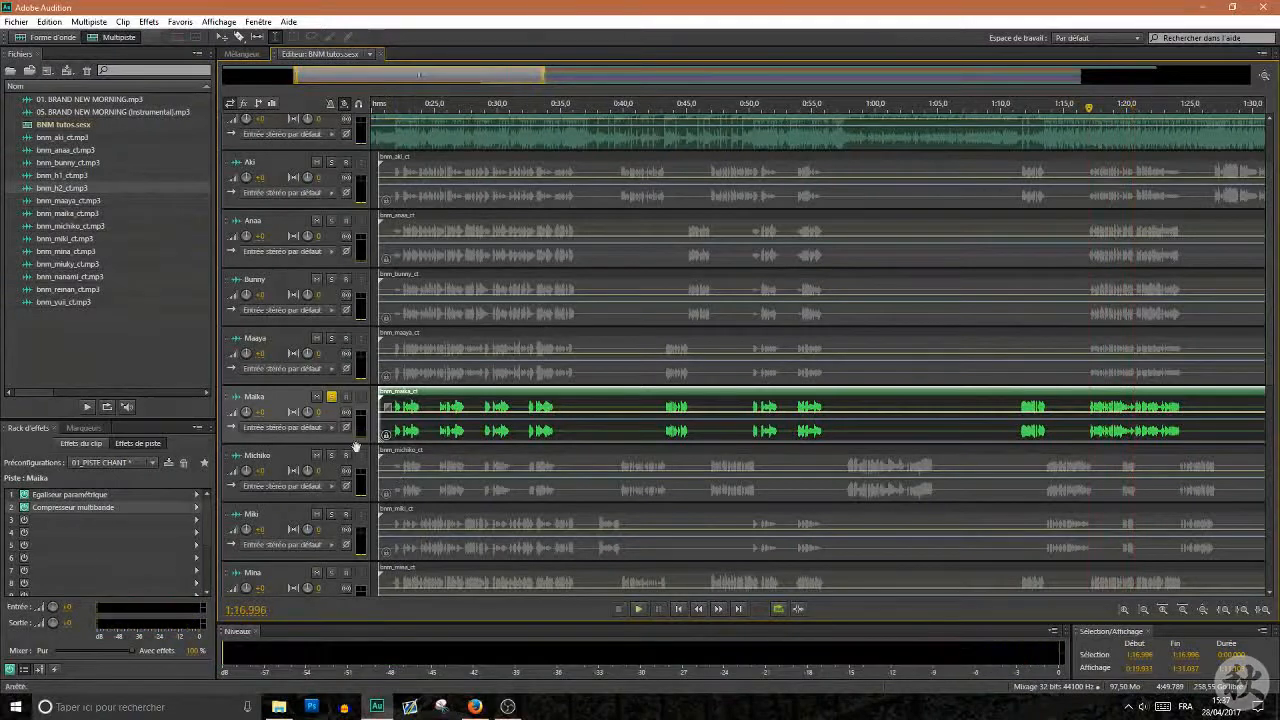
# - Solo the Michiko track instead of Maika and enable its multiband compressor, checking it on the phrase between about 0:57 and 1:05
pyautogui.click(331, 456)
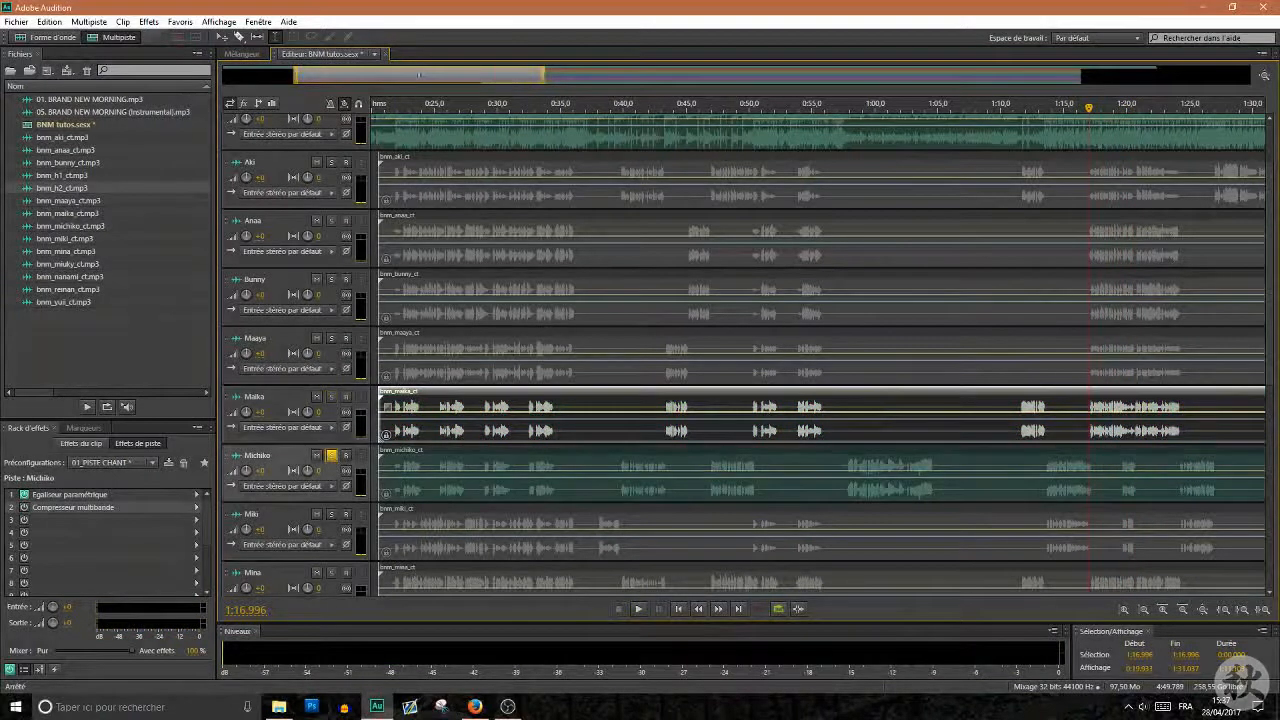
pyautogui.moveTo(845, 463); pyautogui.dragTo(937, 463)
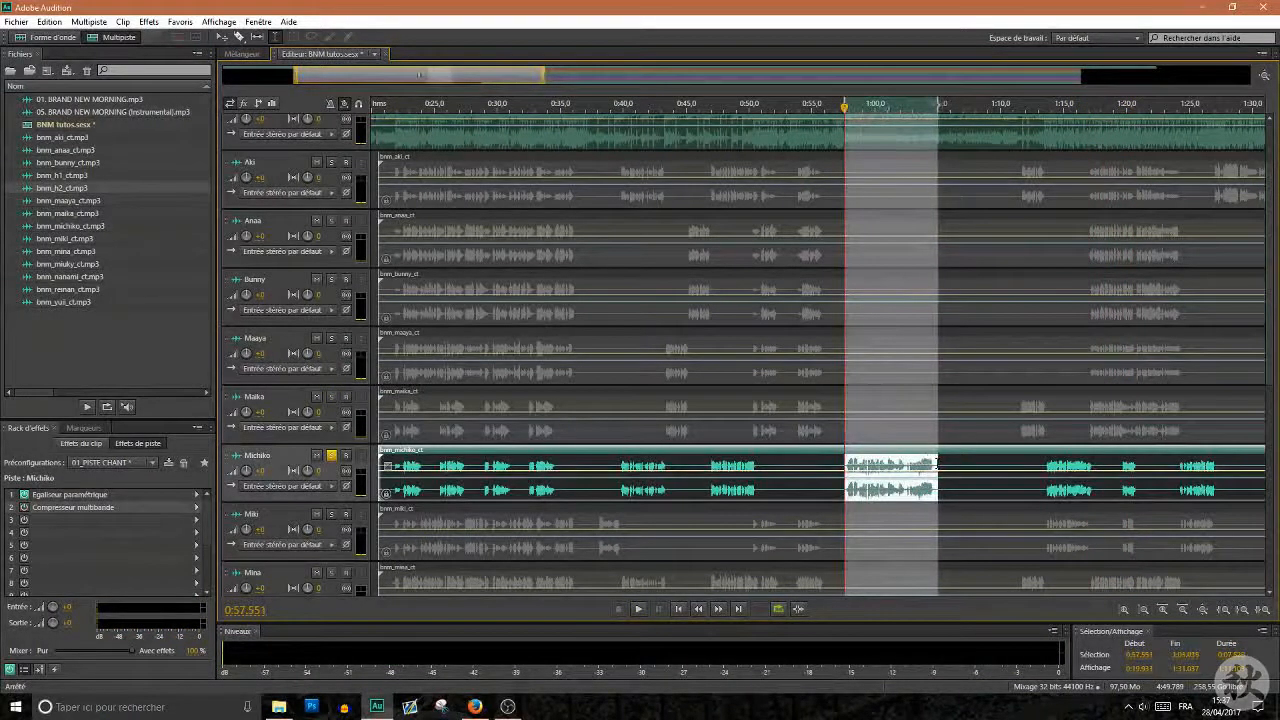
pyautogui.click(79, 500)
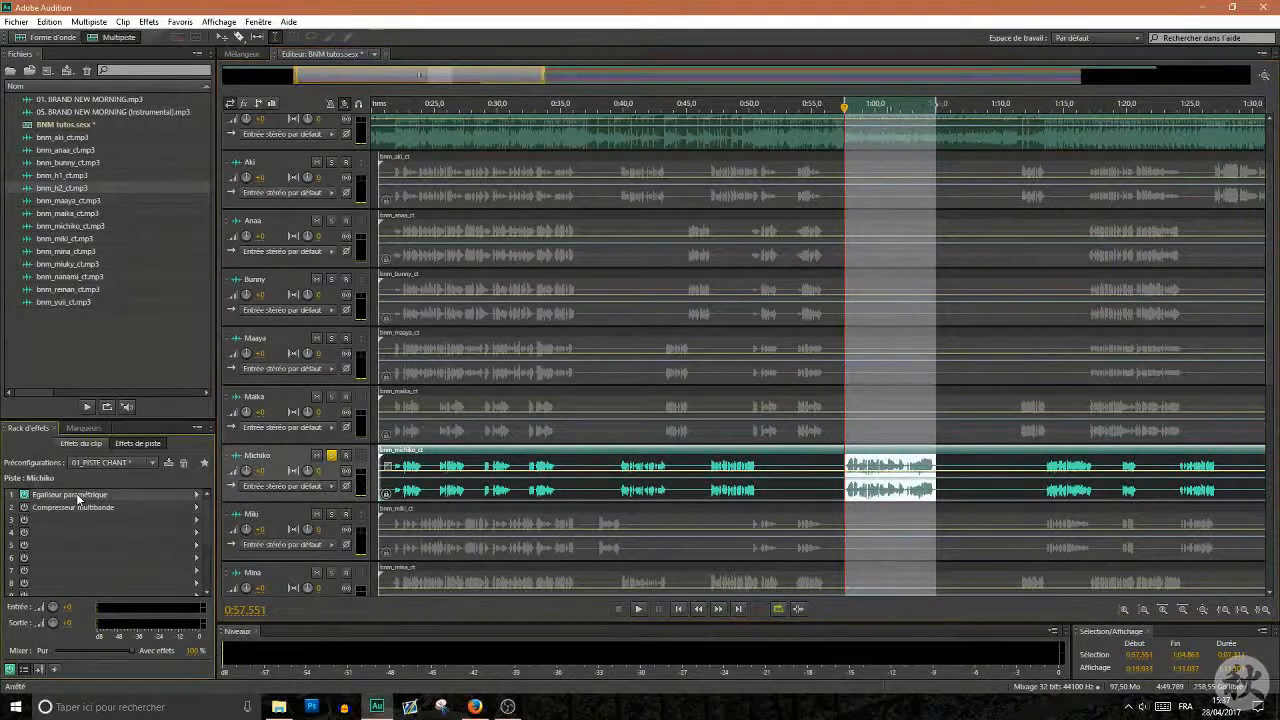
pyautogui.doubleClick(49, 510)
pyautogui.press('space')
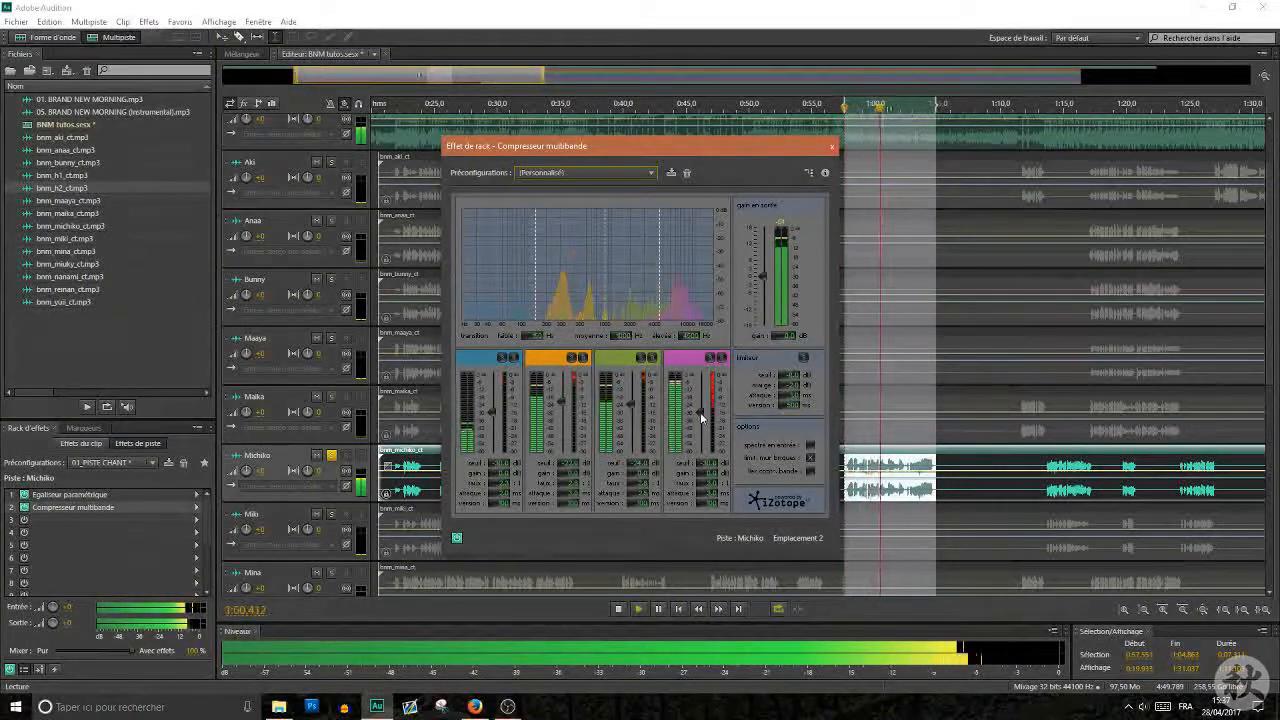
pyautogui.click(832, 147)
pyautogui.press('space')
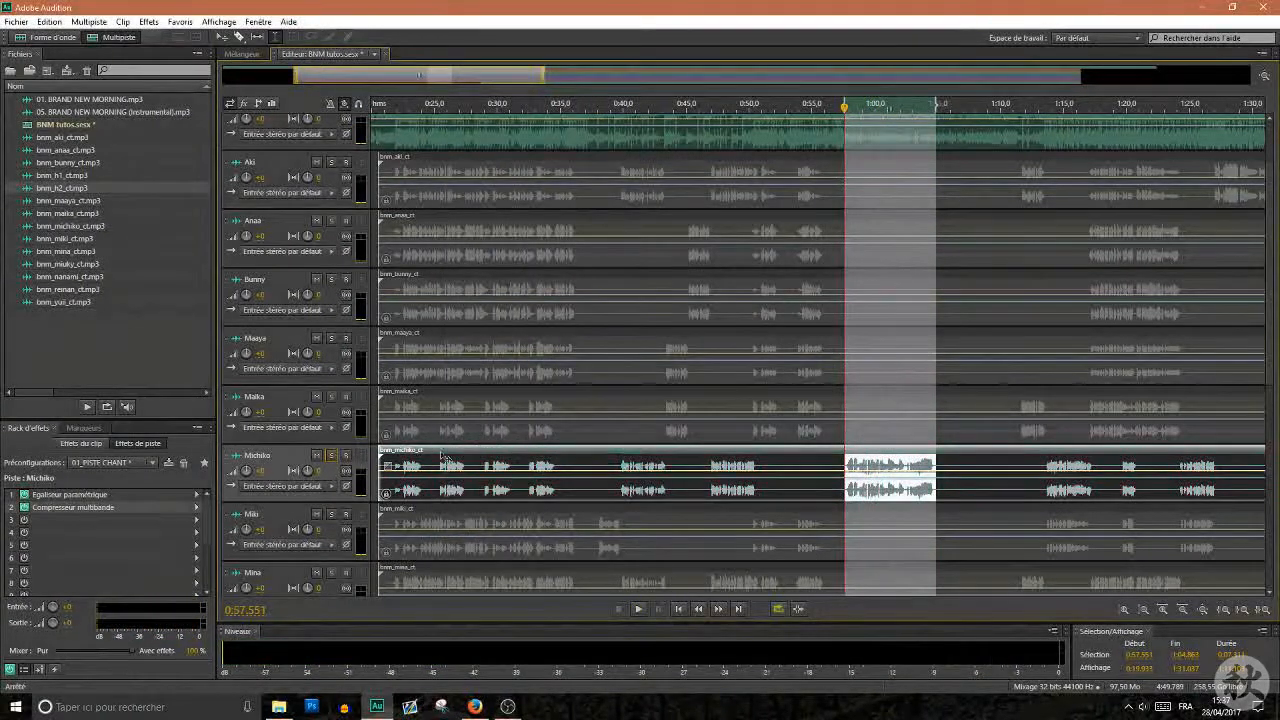
# - Solo the Miki track instead of Michiko and enable its multiband compressor, checking it on the phrase between about 0:38 and 0:40
pyautogui.scroll(-2, 629, 453)
pyautogui.click(331, 394)
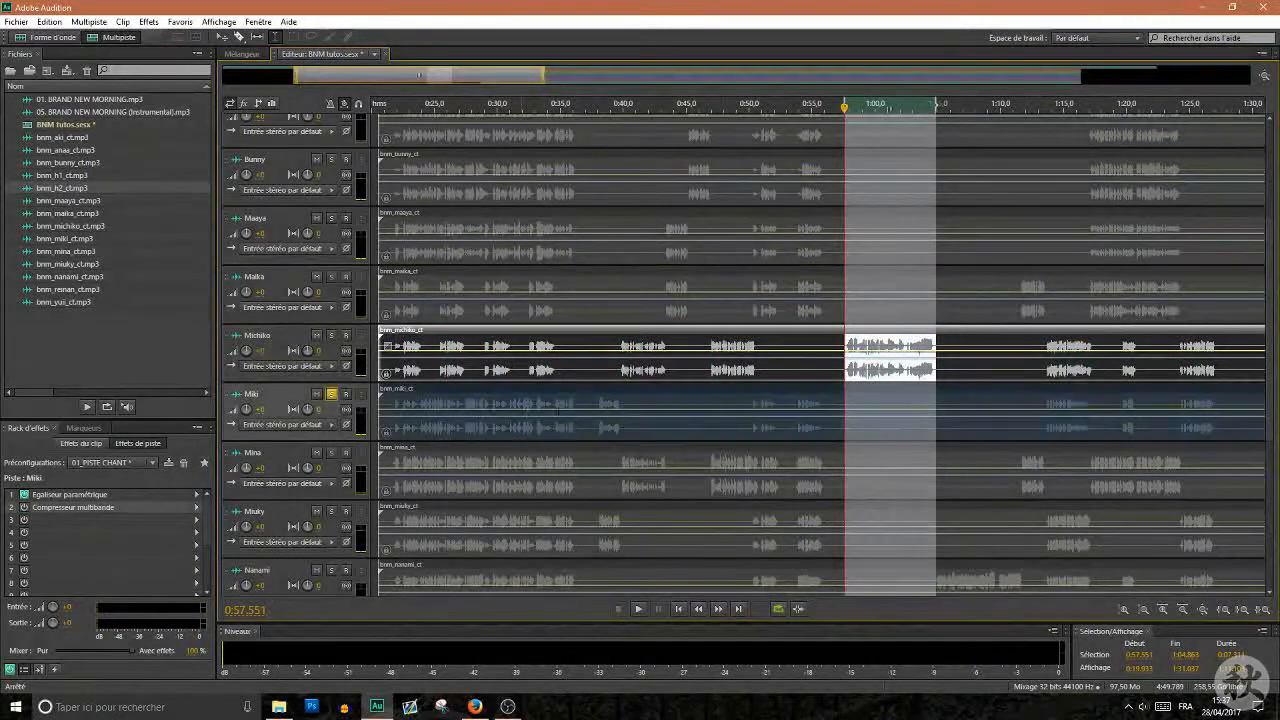
pyautogui.moveTo(597, 410); pyautogui.dragTo(620, 410)
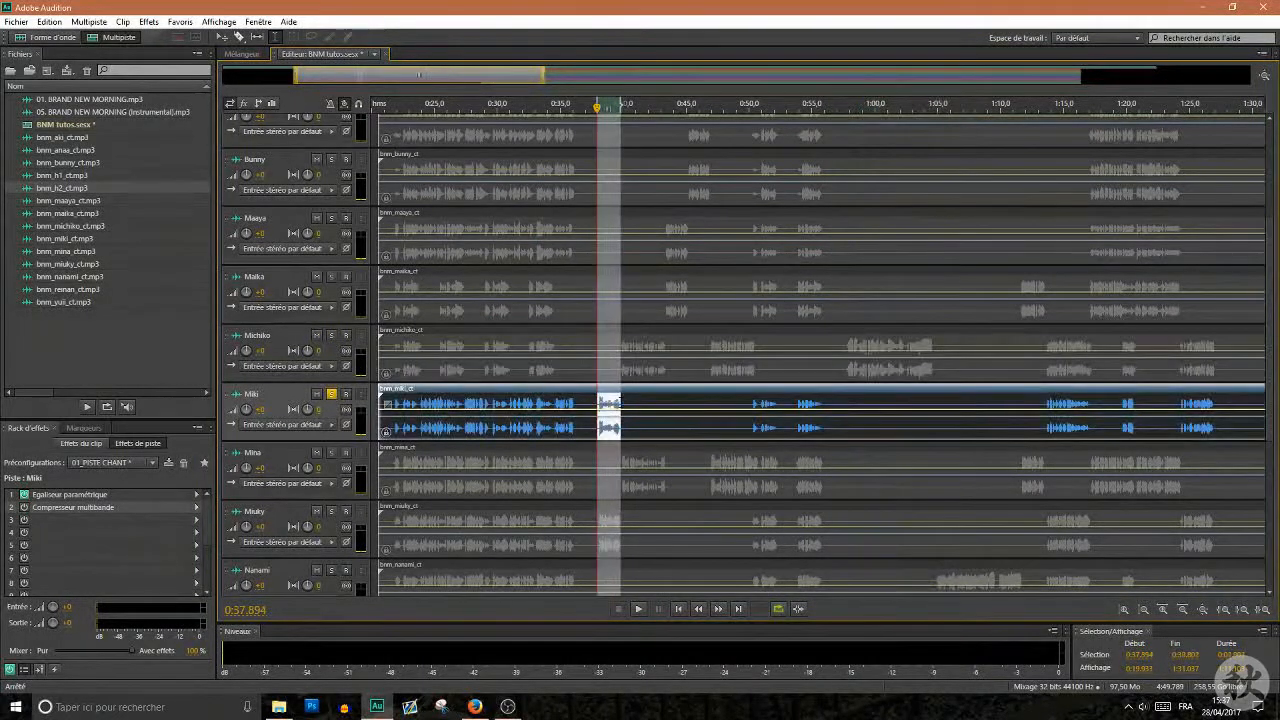
pyautogui.doubleClick(54, 507)
pyautogui.press('space')
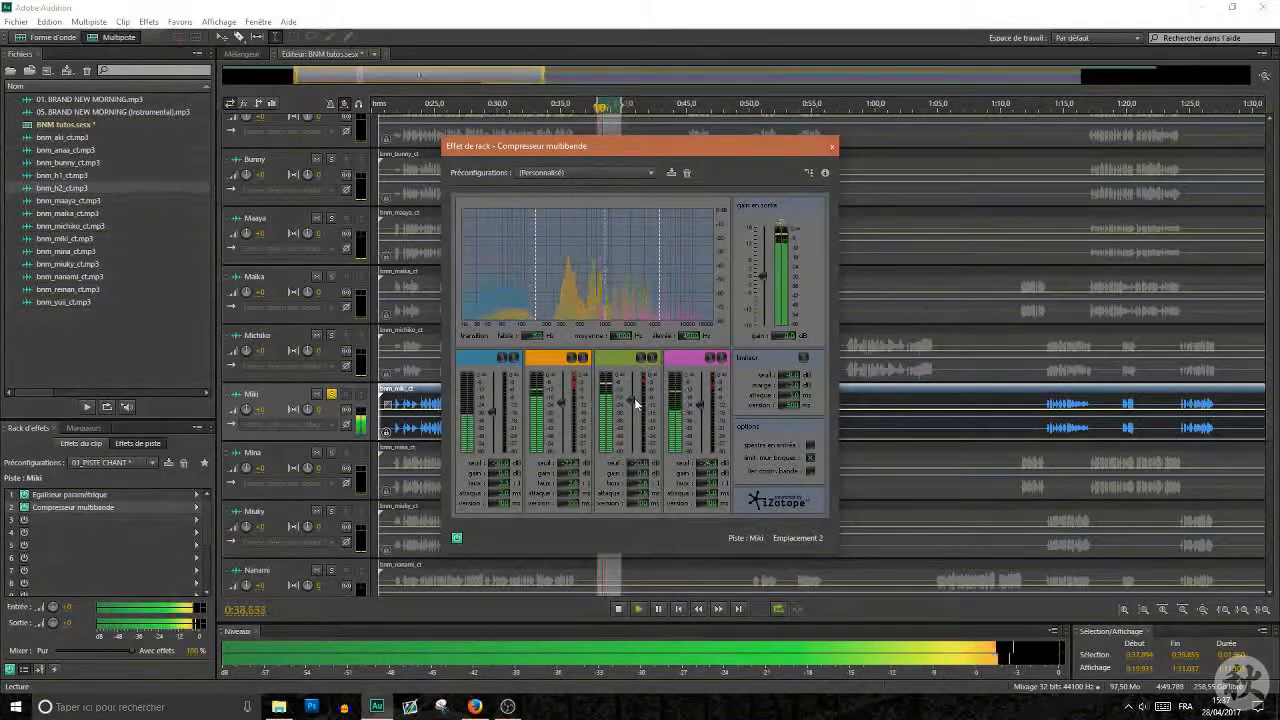
pyautogui.click(832, 147)
pyautogui.press('space')
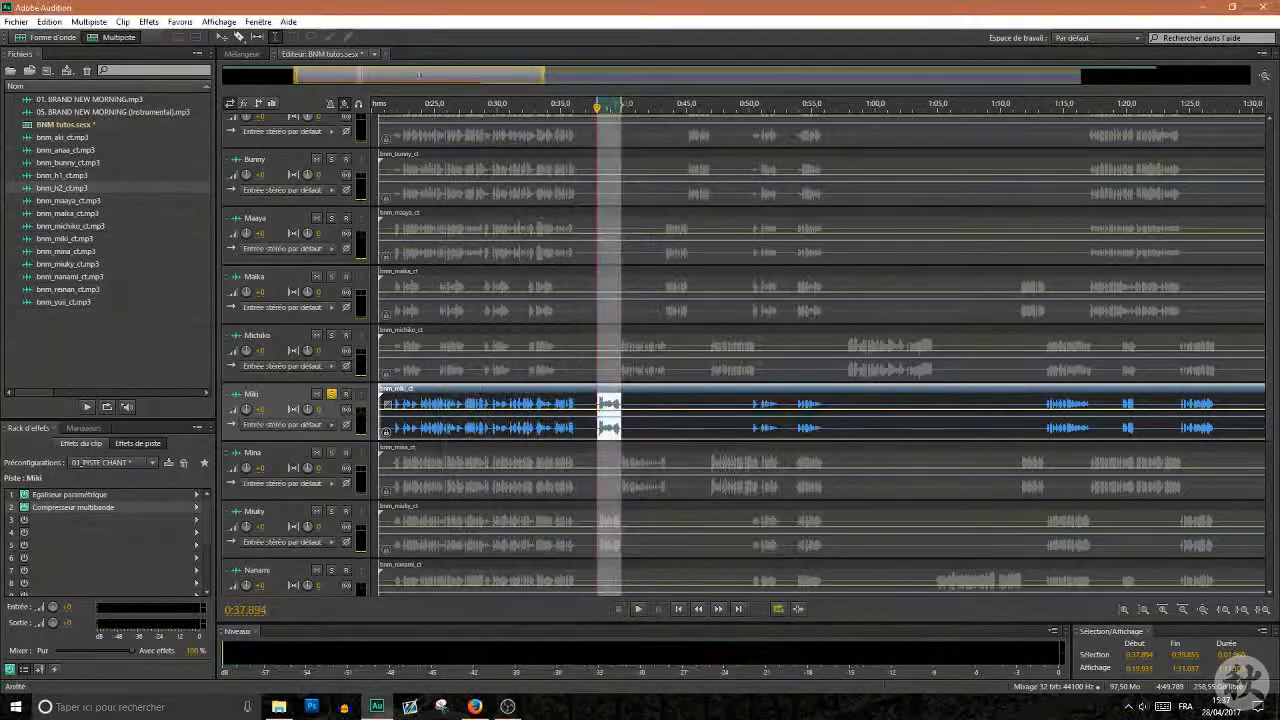
# - Solo the Mina track instead of Miki and enable its multiband compressor, checking it on the phrase between about 0:40 and 0:43
pyautogui.click(331, 394)
pyautogui.click(331, 452)
pyautogui.press('space')
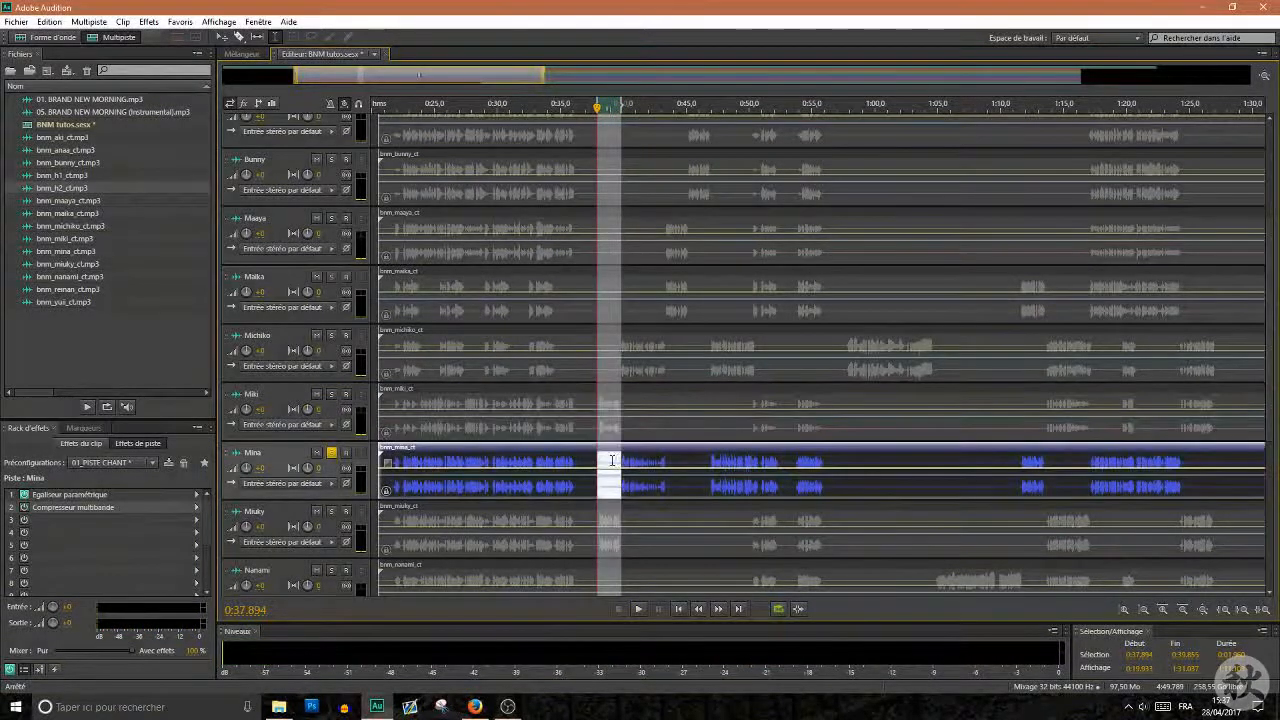
pyautogui.moveTo(621, 465); pyautogui.dragTo(662, 470)
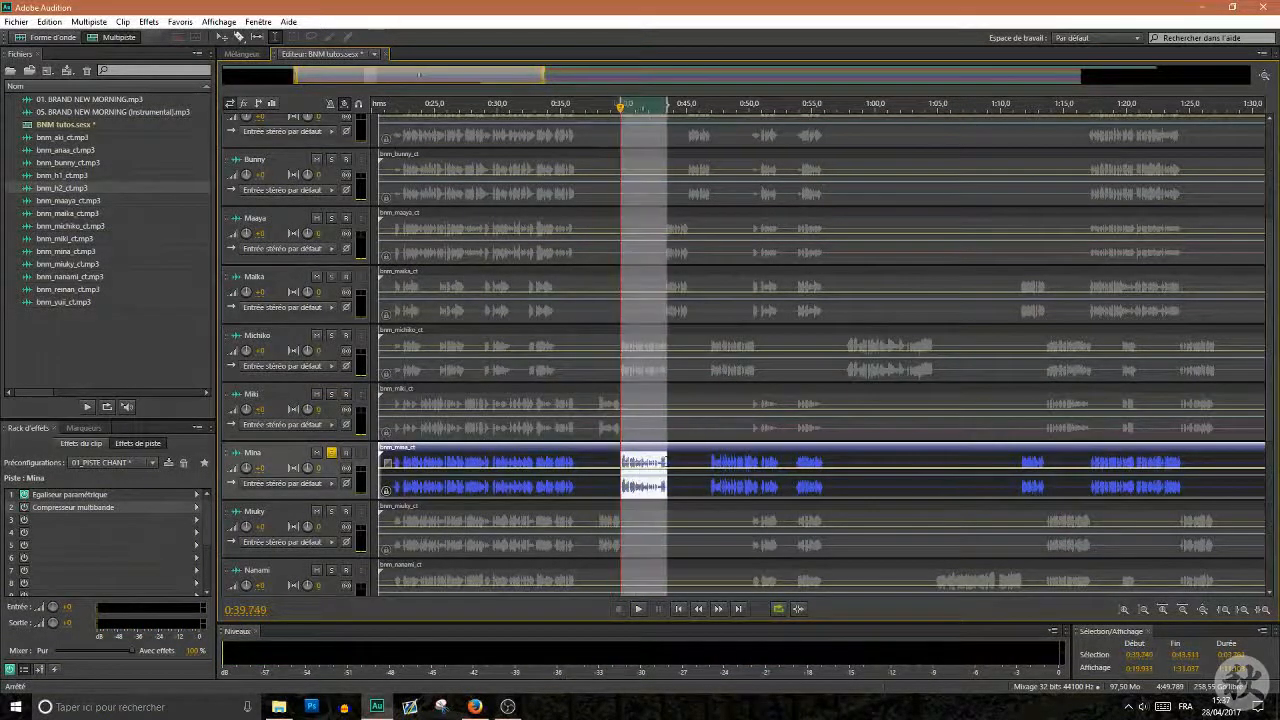
pyautogui.doubleClick(61, 508)
pyautogui.press('space')
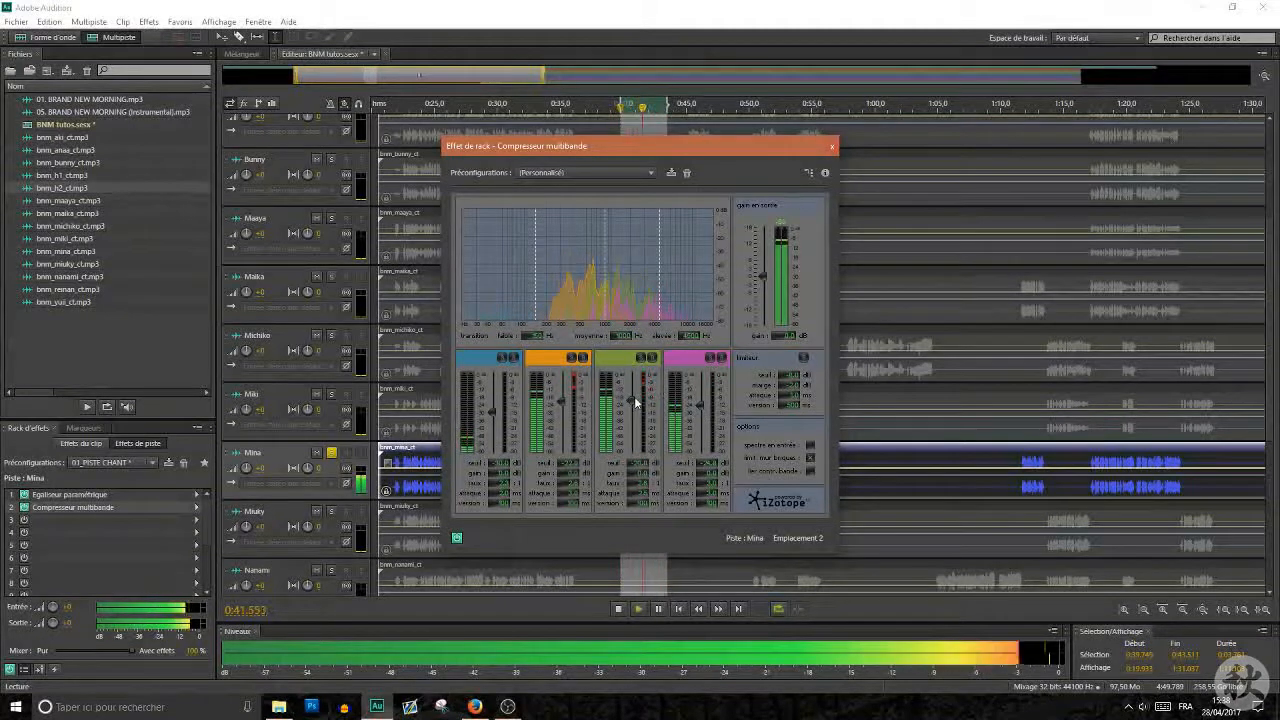
pyautogui.click(833, 148)
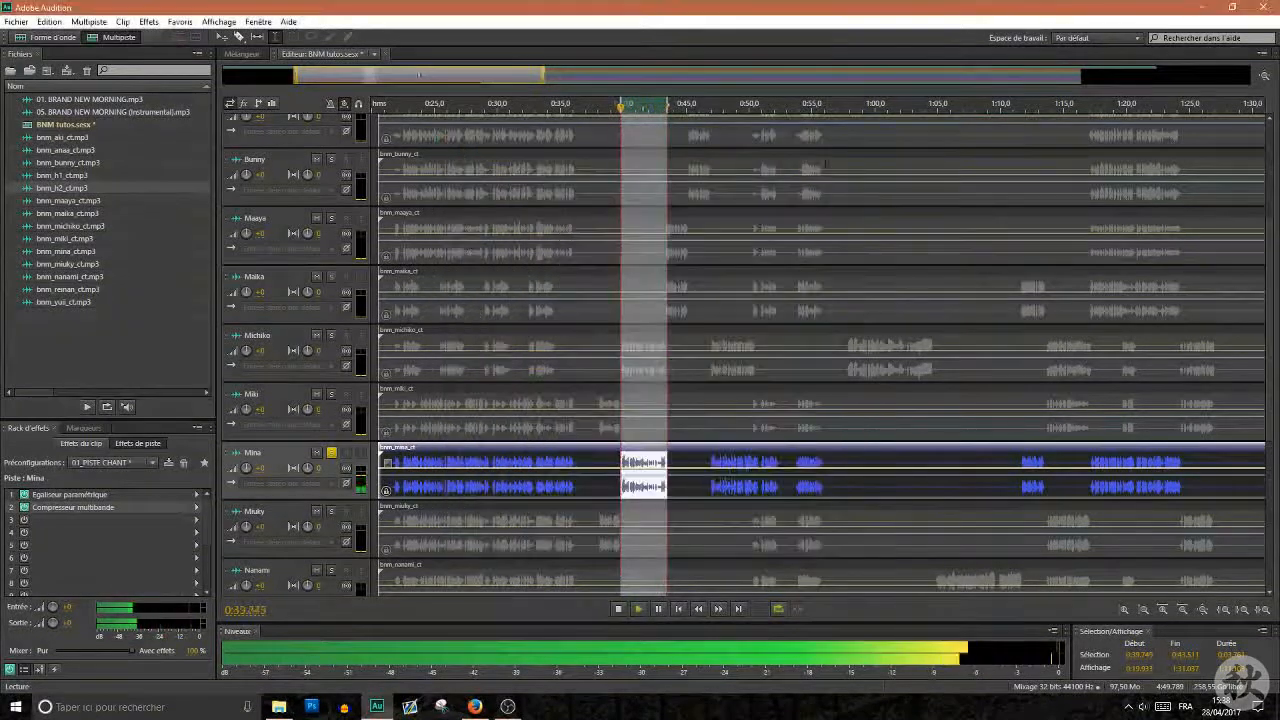
pyautogui.press('space')
# - Solo the Miuky track instead of Mina and enable its multiband compressor, checking it on the phrase between about 0:38 and 0:40
pyautogui.scroll(-2, 655, 474)
pyautogui.click(675, 455)
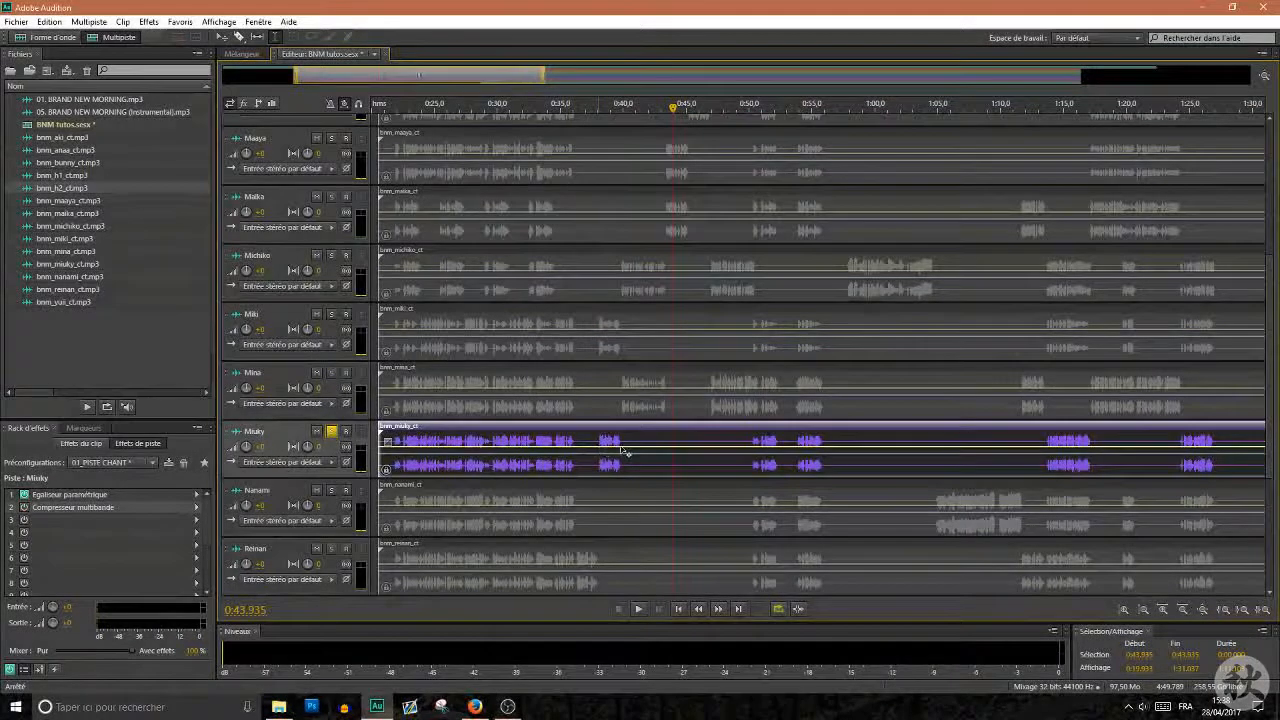
pyautogui.moveTo(596, 450); pyautogui.dragTo(624, 450)
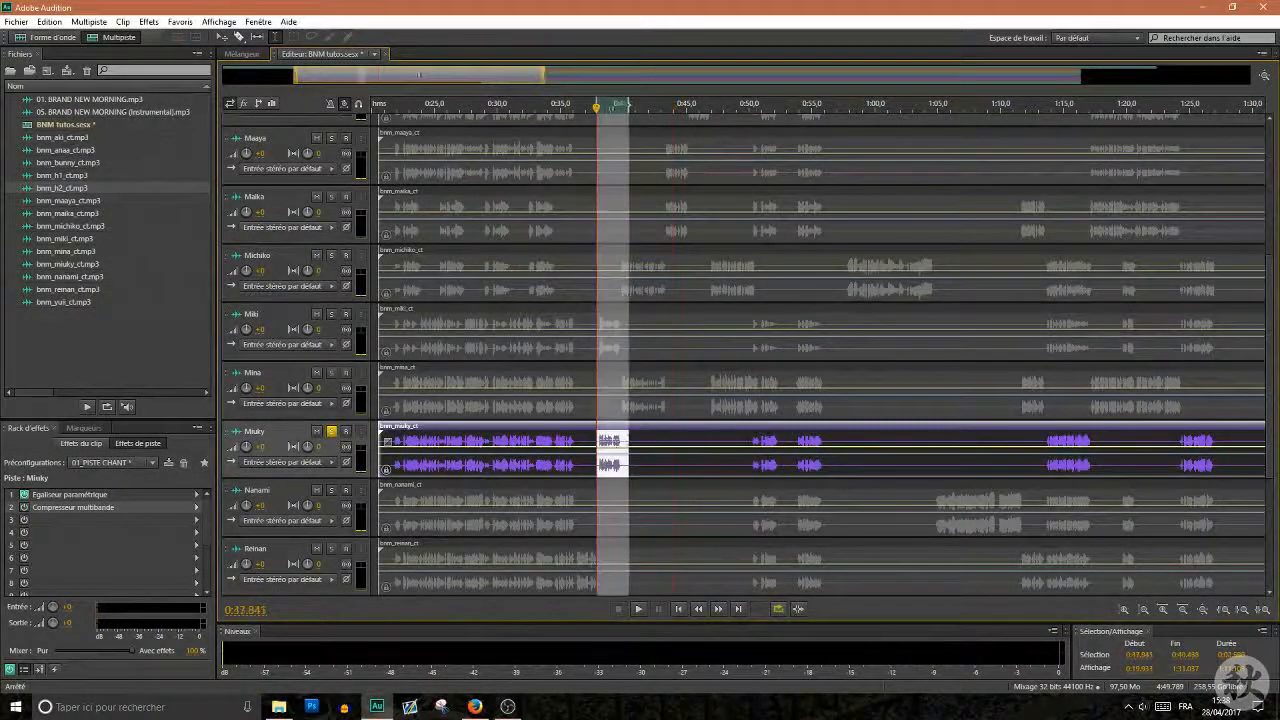
pyautogui.press('space')
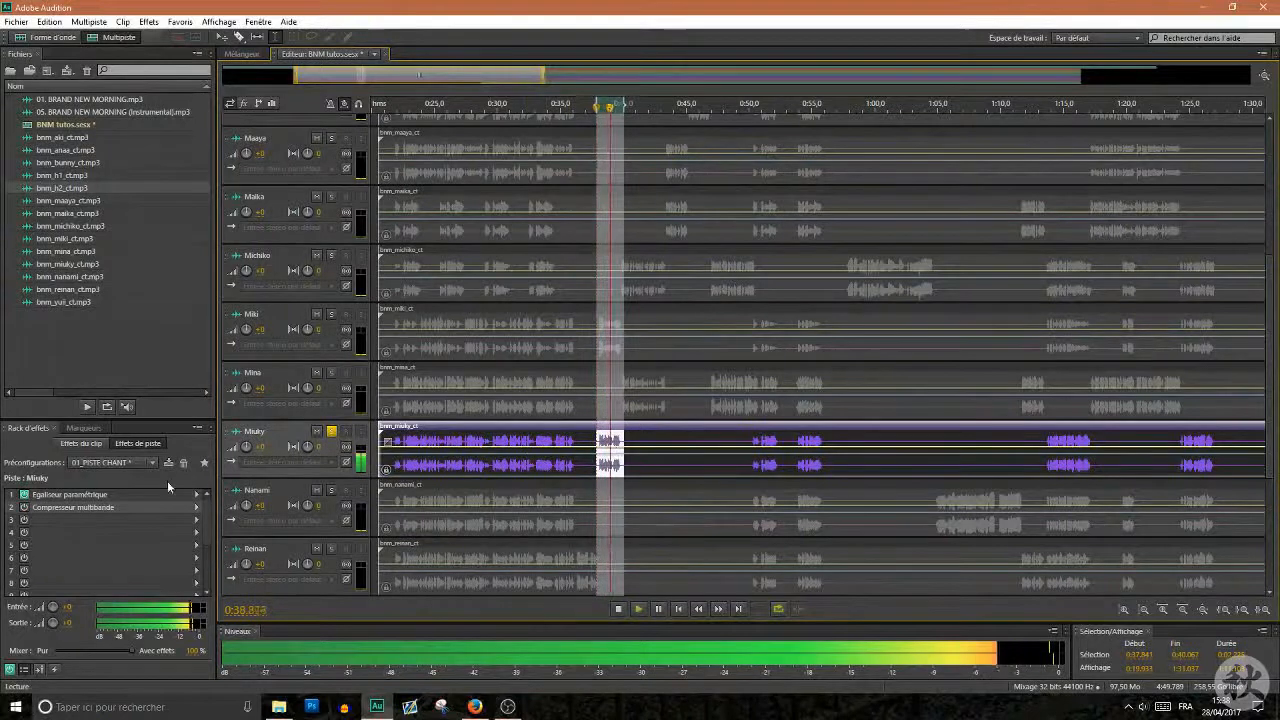
pyautogui.doubleClick(51, 507)
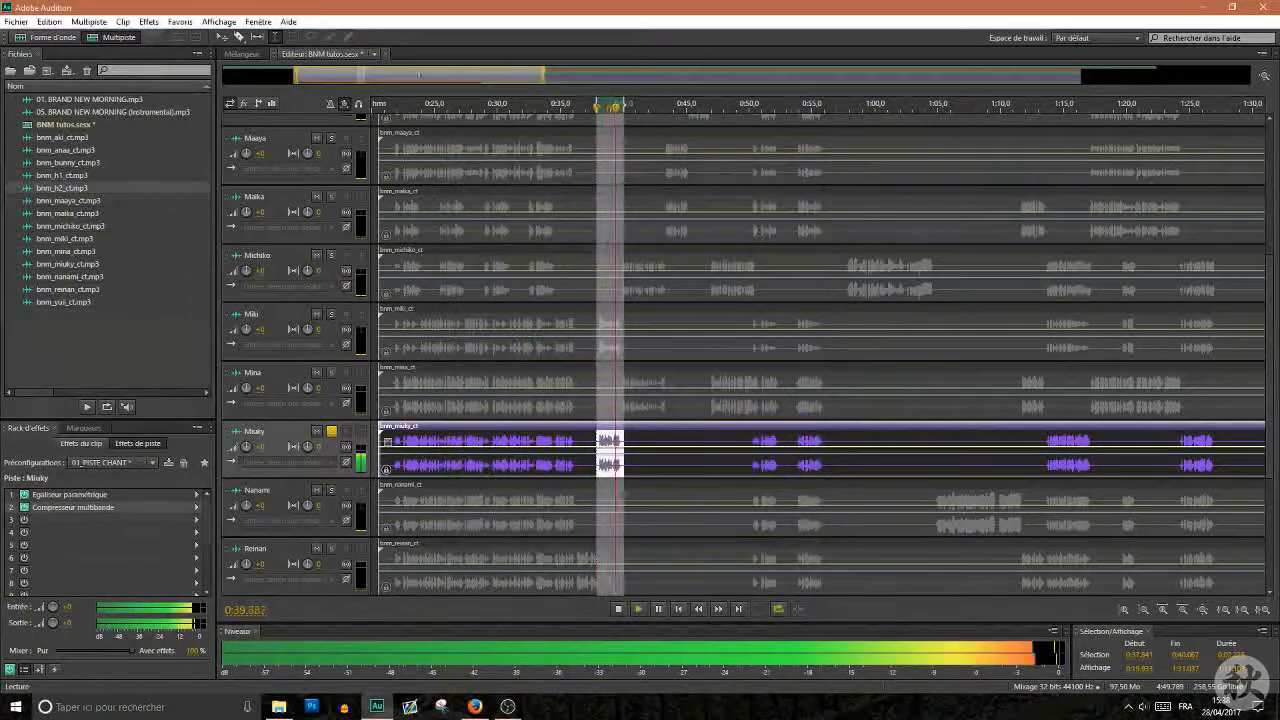
pyautogui.press('space')
# - Solo the Nanami track instead of Miuky and enable its multiband compressor, checking it on the phrase between about 1:04 and 1:12
pyautogui.click(620, 502)
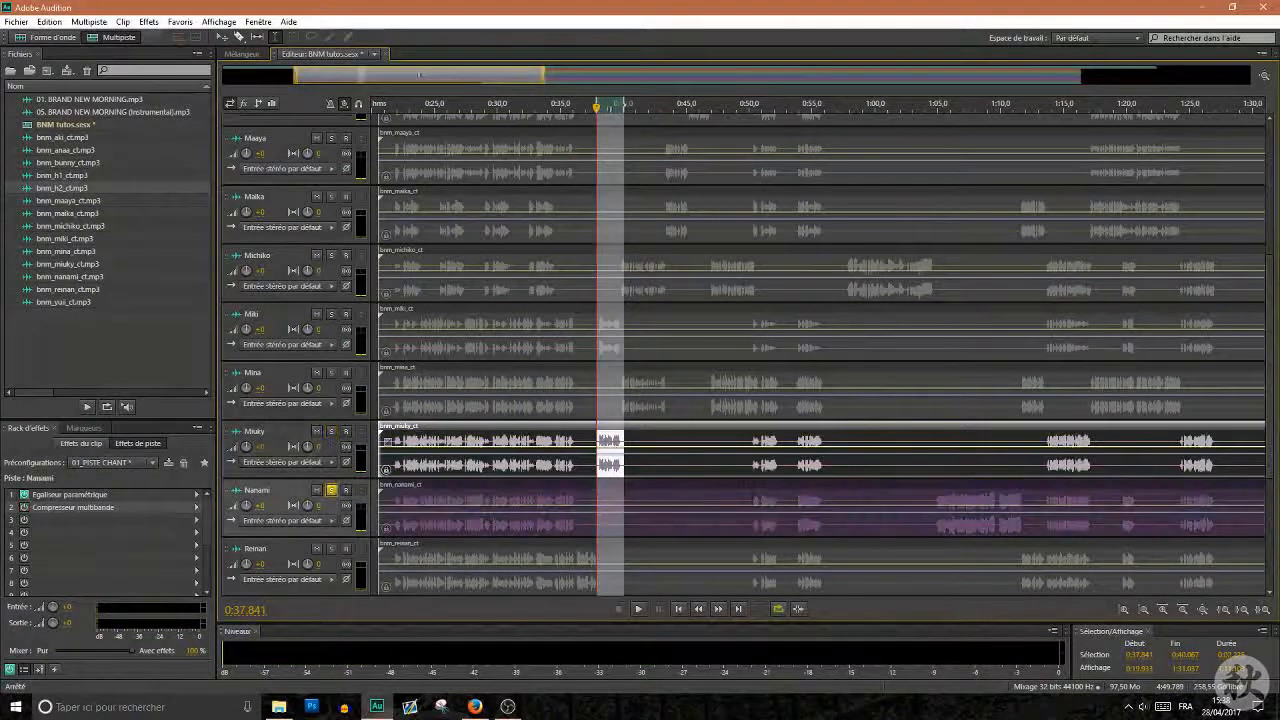
pyautogui.click(752, 505)
pyautogui.moveTo(933, 505); pyautogui.dragTo(1024, 505)
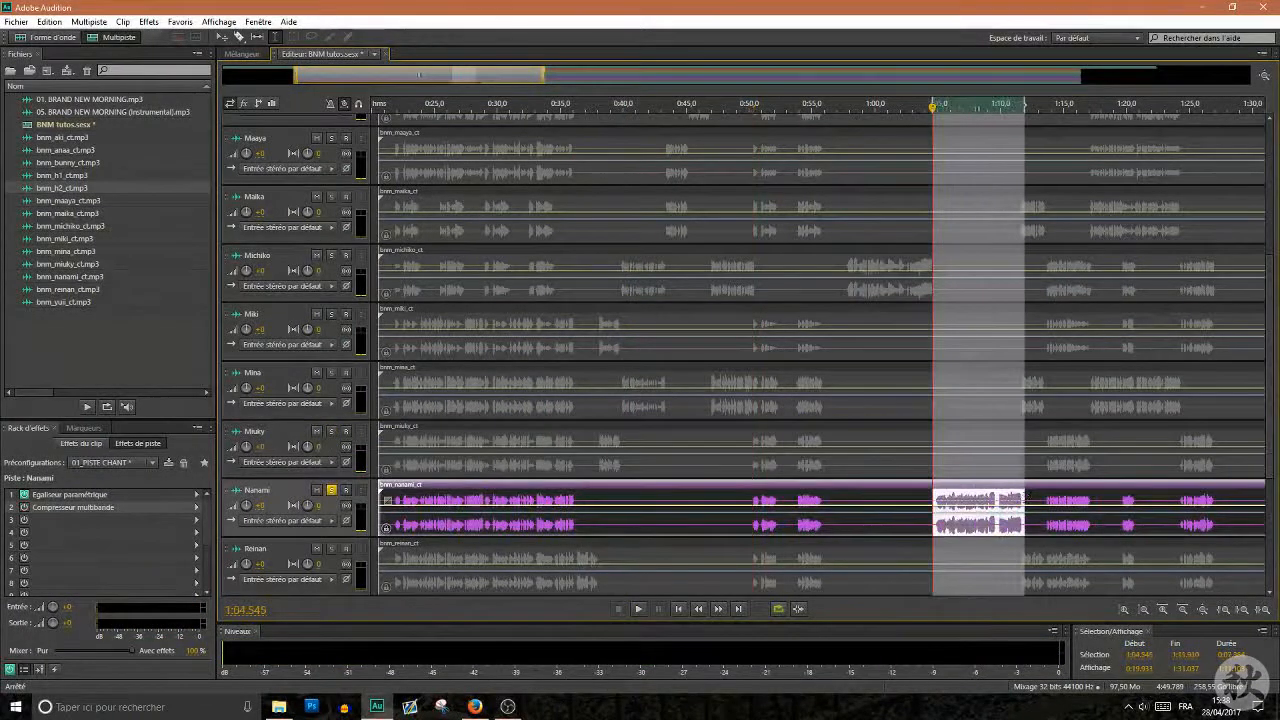
pyautogui.doubleClick(46, 509)
pyautogui.press('space')
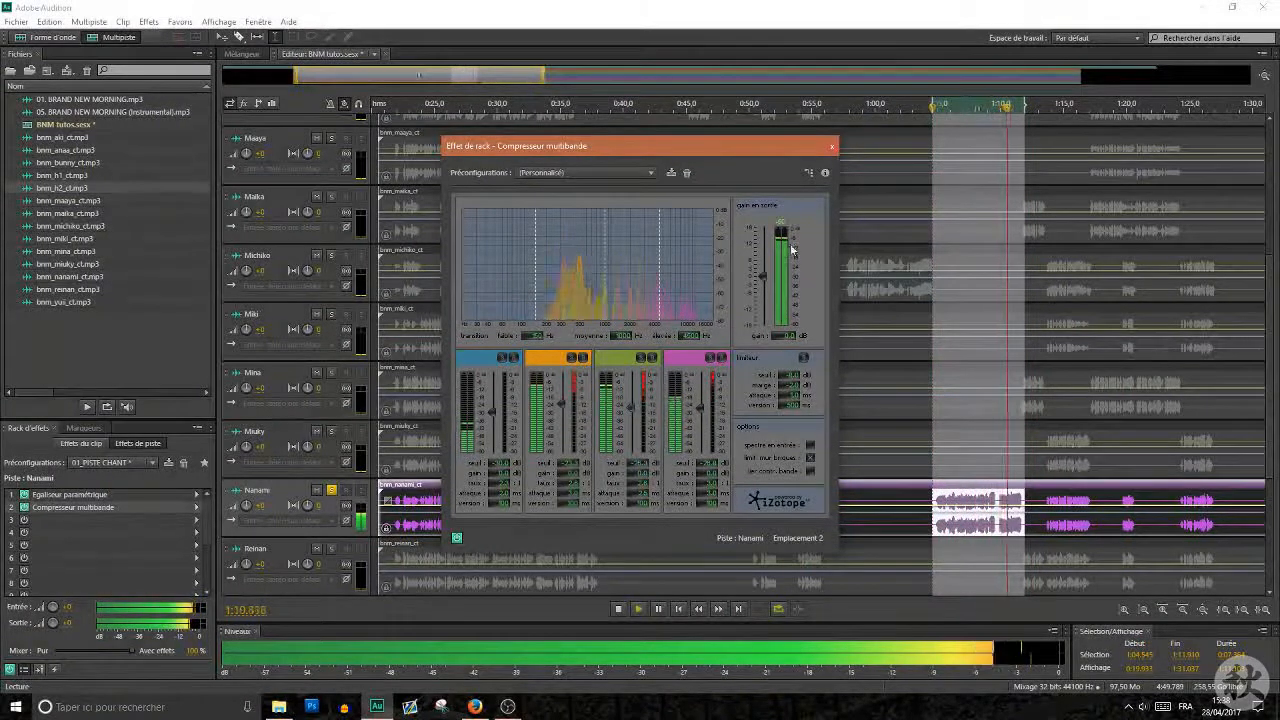
pyautogui.press('Escape')
pyautogui.press('space')
# - Solo the Reinan track instead of Nanami and enable its multiband compressor, checking it on the phrase between about 3:23 and 3:32
pyautogui.scroll(-4, 785, 427)
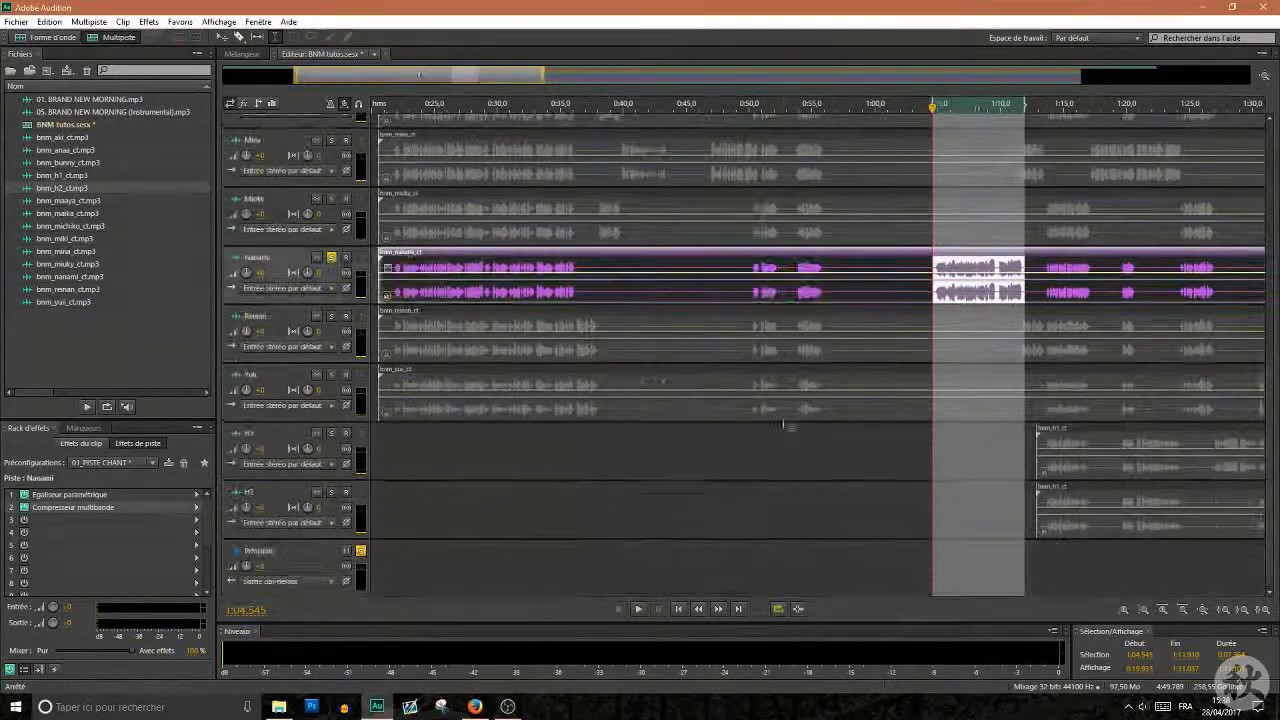
pyautogui.click(745, 335)
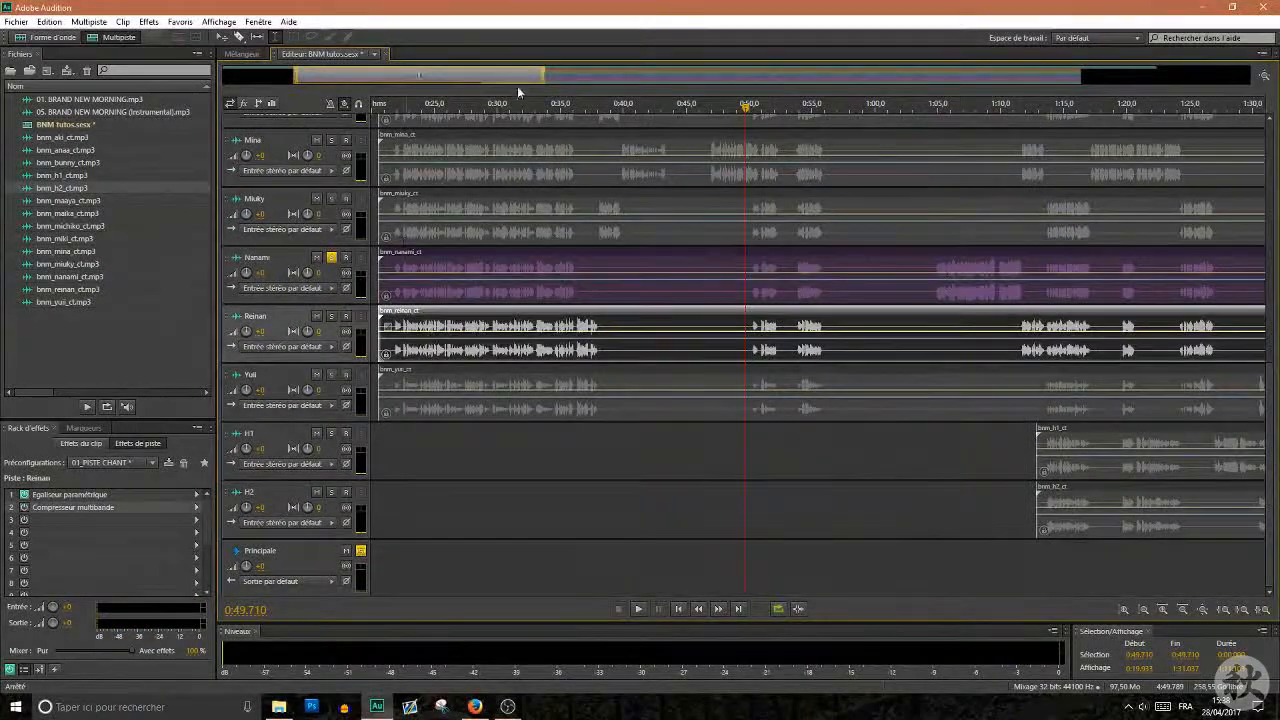
pyautogui.click(331, 257)
pyautogui.click(331, 316)
pyautogui.moveTo(447, 77); pyautogui.dragTo(1108, 126)
pyautogui.moveTo(578, 330); pyautogui.dragTo(693, 330)
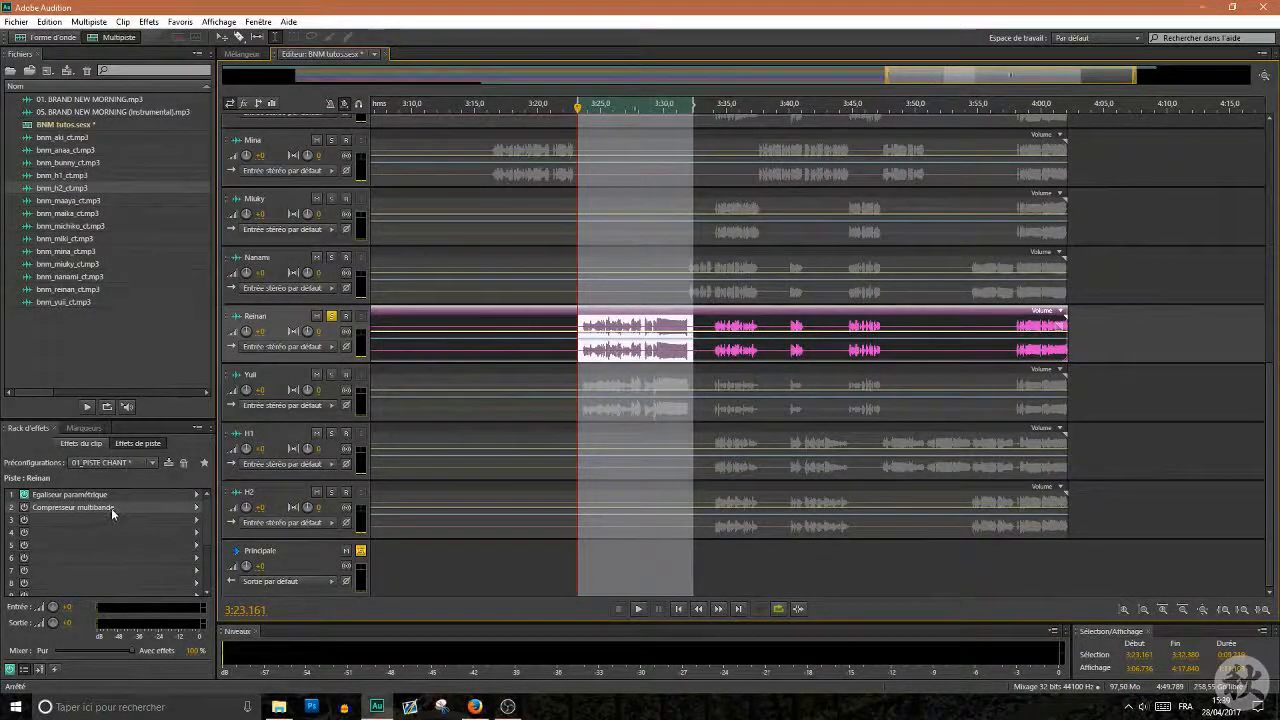
pyautogui.click(24, 507)
pyautogui.doubleClick(44, 508)
pyautogui.press('space')
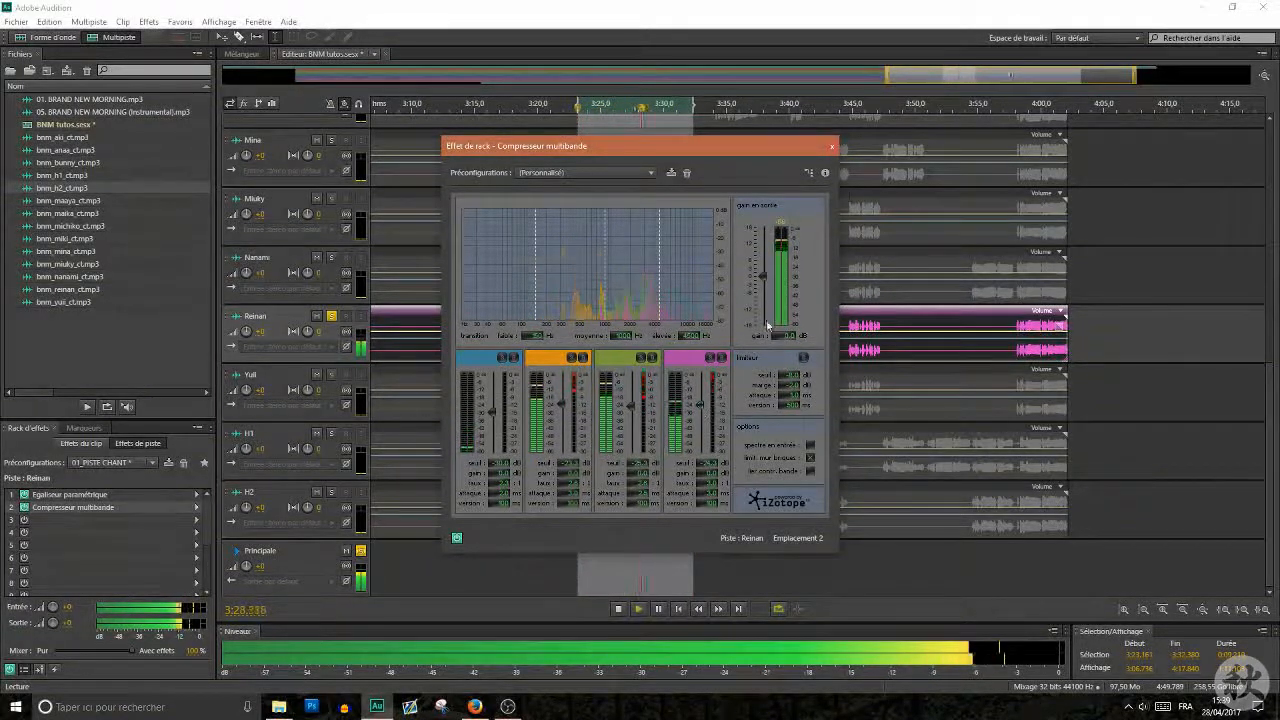
pyautogui.click(831, 146)
pyautogui.press('space')
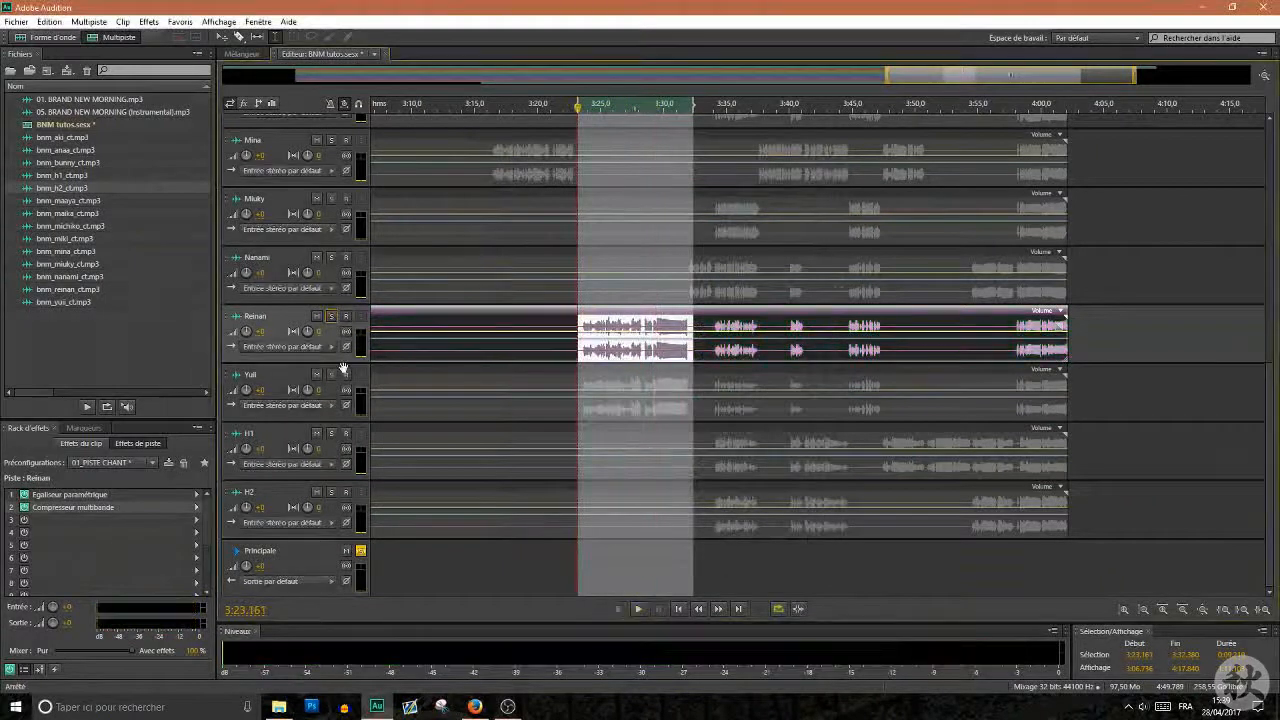
# - Solo the Yuii track instead of Reinan and enable its multiband compressor, checking it on the same passage from about 3:23
pyautogui.click(331, 374)
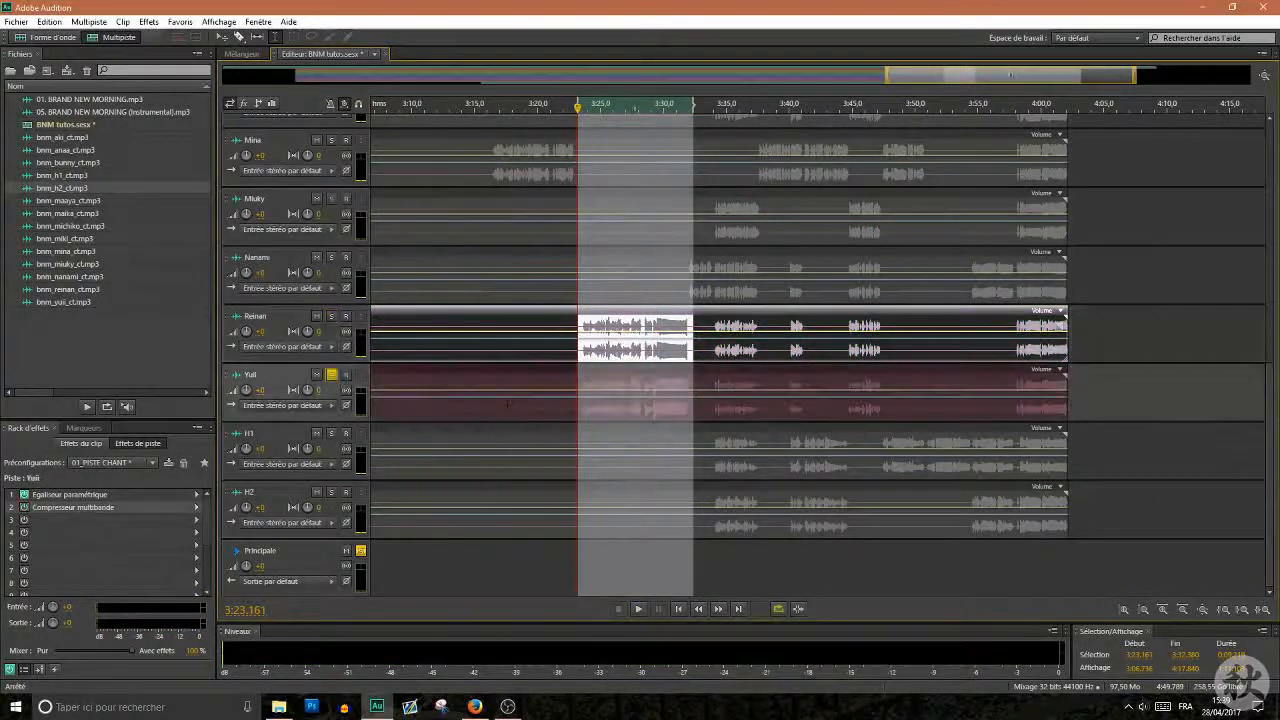
pyautogui.doubleClick(31, 511)
pyautogui.press('space')
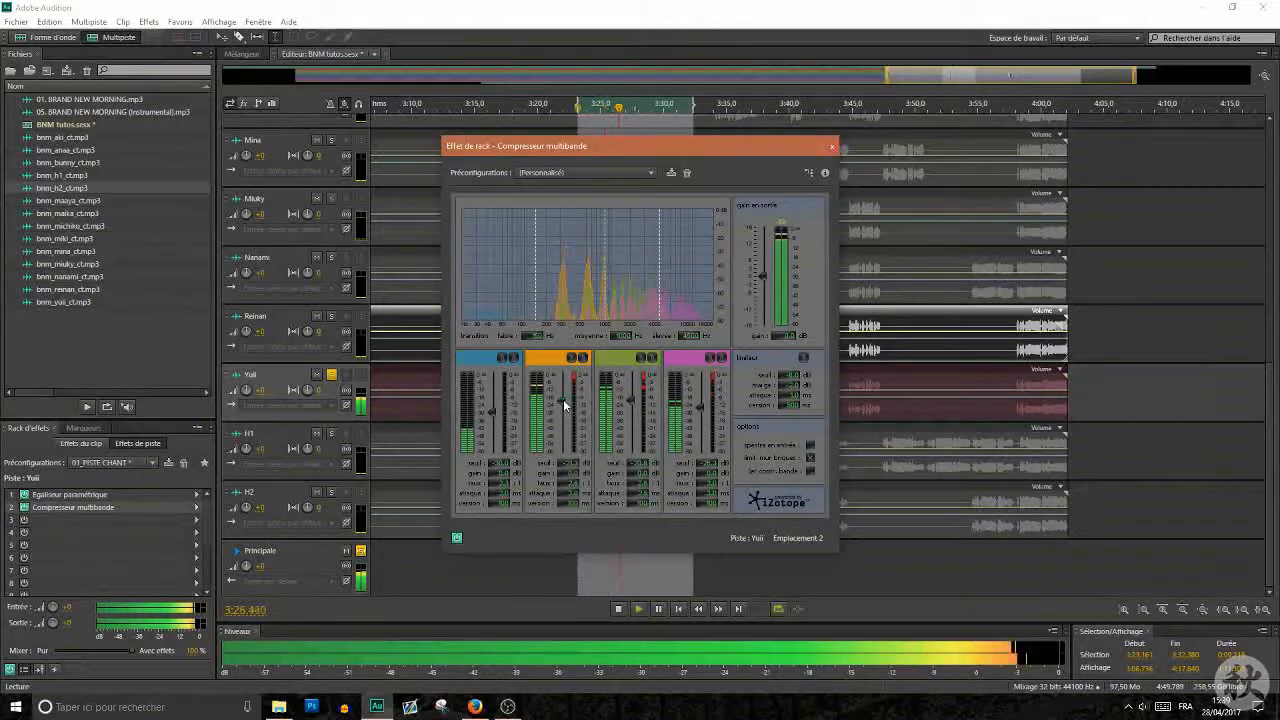
pyautogui.click(831, 146)
pyautogui.press('space')
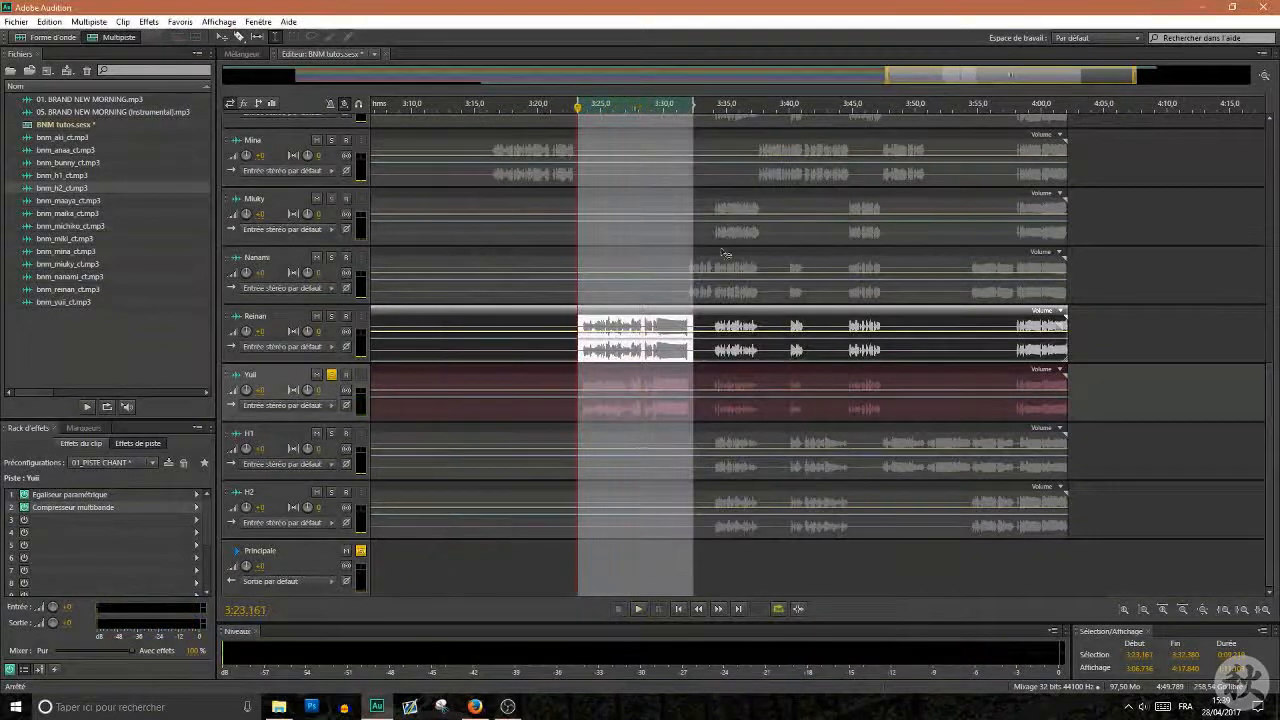
# - Turn off solo on the Yuii track and the instrumental Off track, with the whole session in view
pyautogui.click(332, 375)
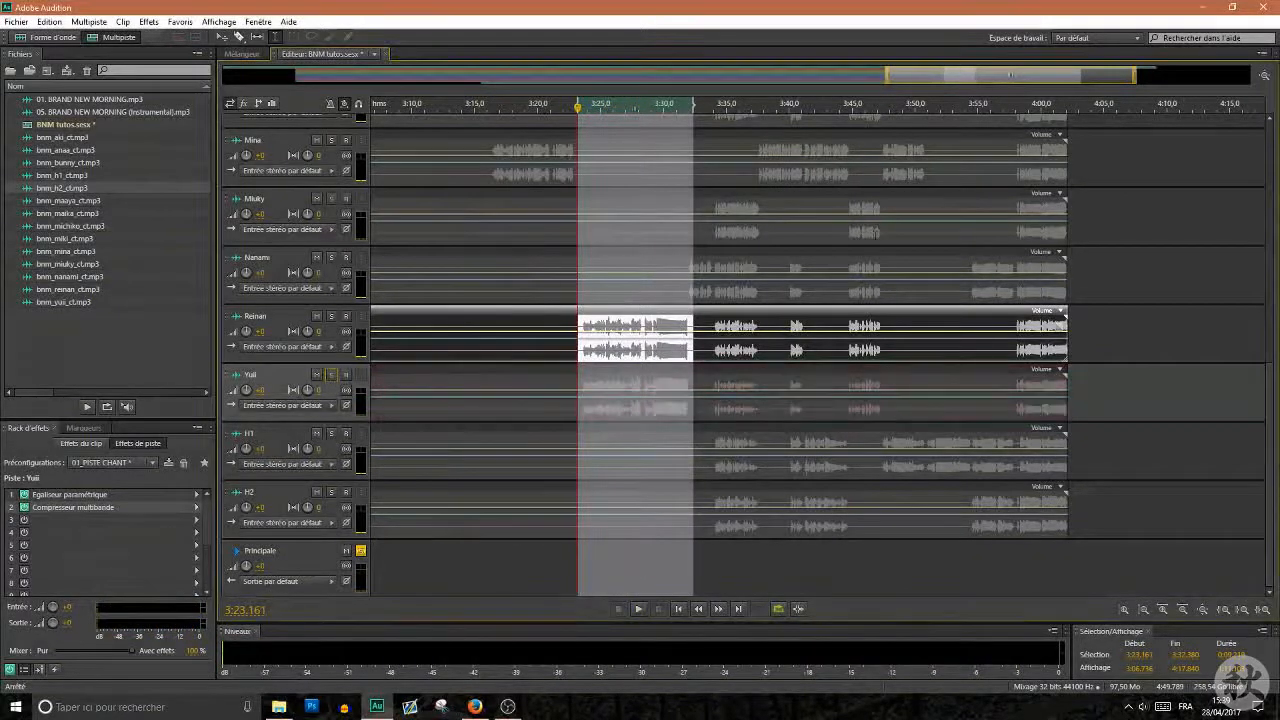
pyautogui.scroll(4, 955, 125)
pyautogui.press('\\')
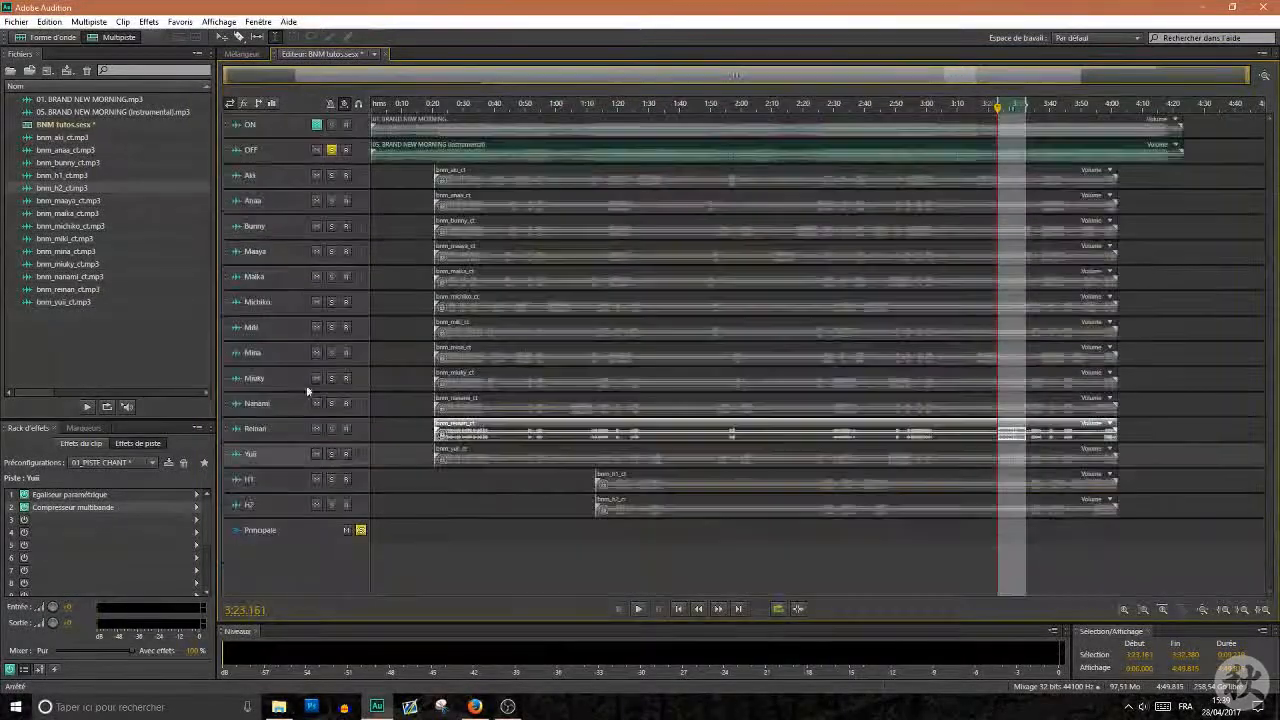
pyautogui.click(332, 150)
# - Listen to all compressed vocals together with the instrumental from about 0:20, and move the playhead to about 0:39
pyautogui.click(432, 277)
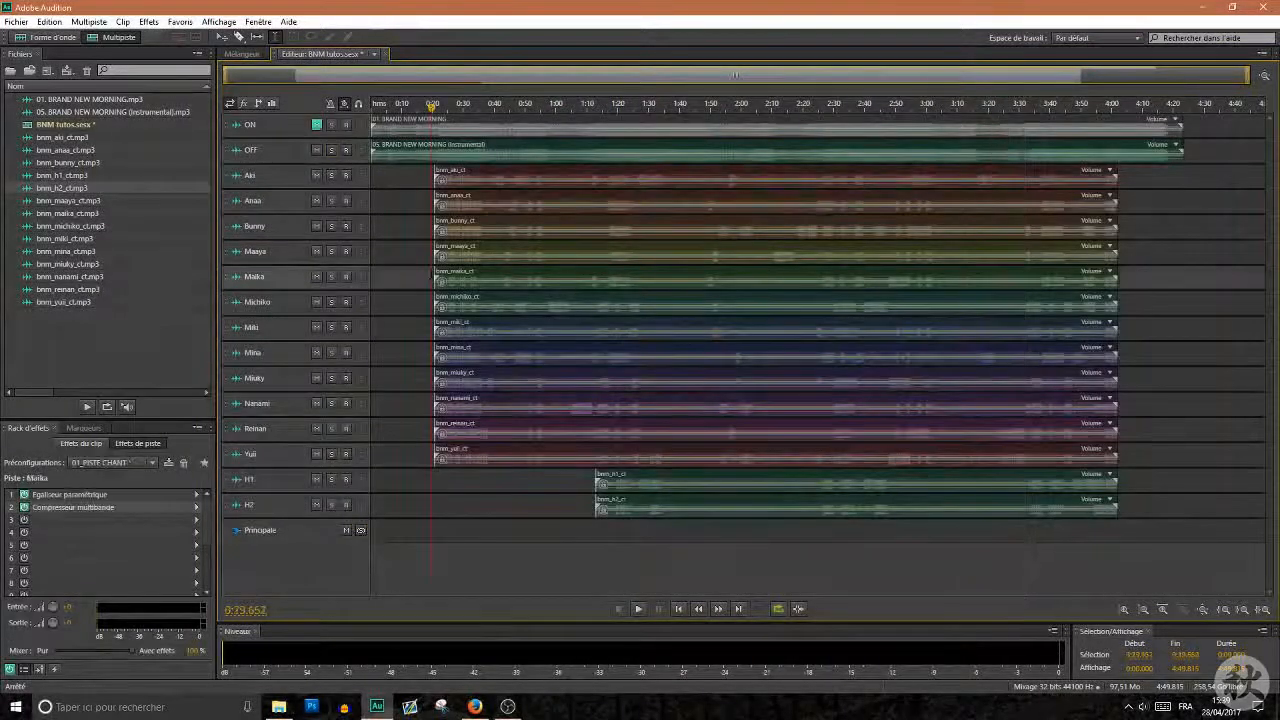
pyautogui.press('space')
pyautogui.scroll(3, 294, 318)
pyautogui.scroll(-3, 293, 318)
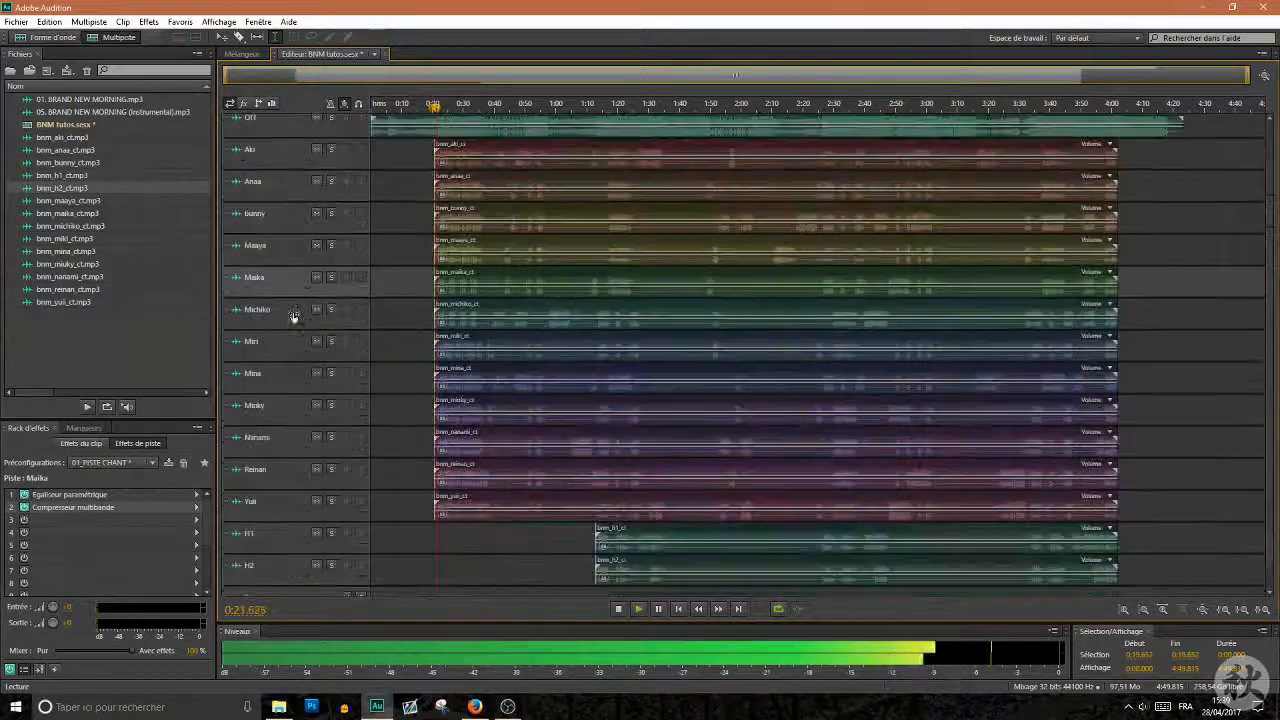
pyautogui.scroll(2, 436, 110)
pyautogui.scroll(1, 436, 110)
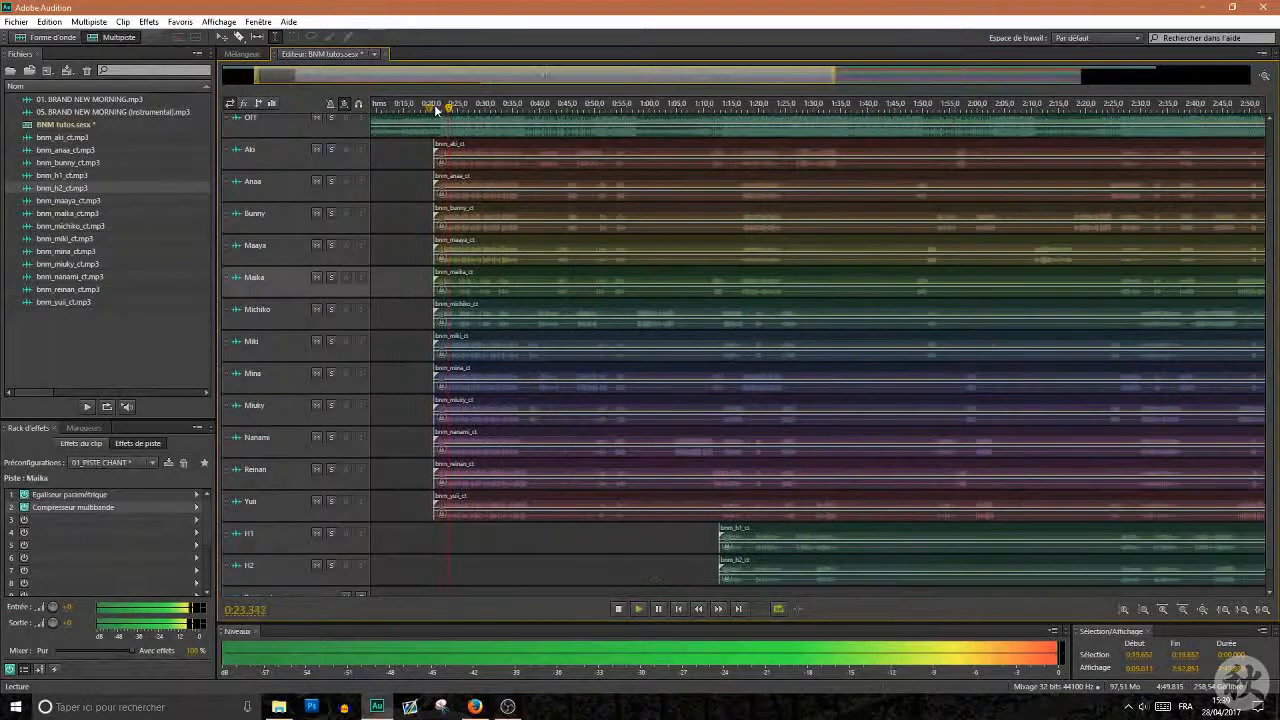
pyautogui.click(529, 109)
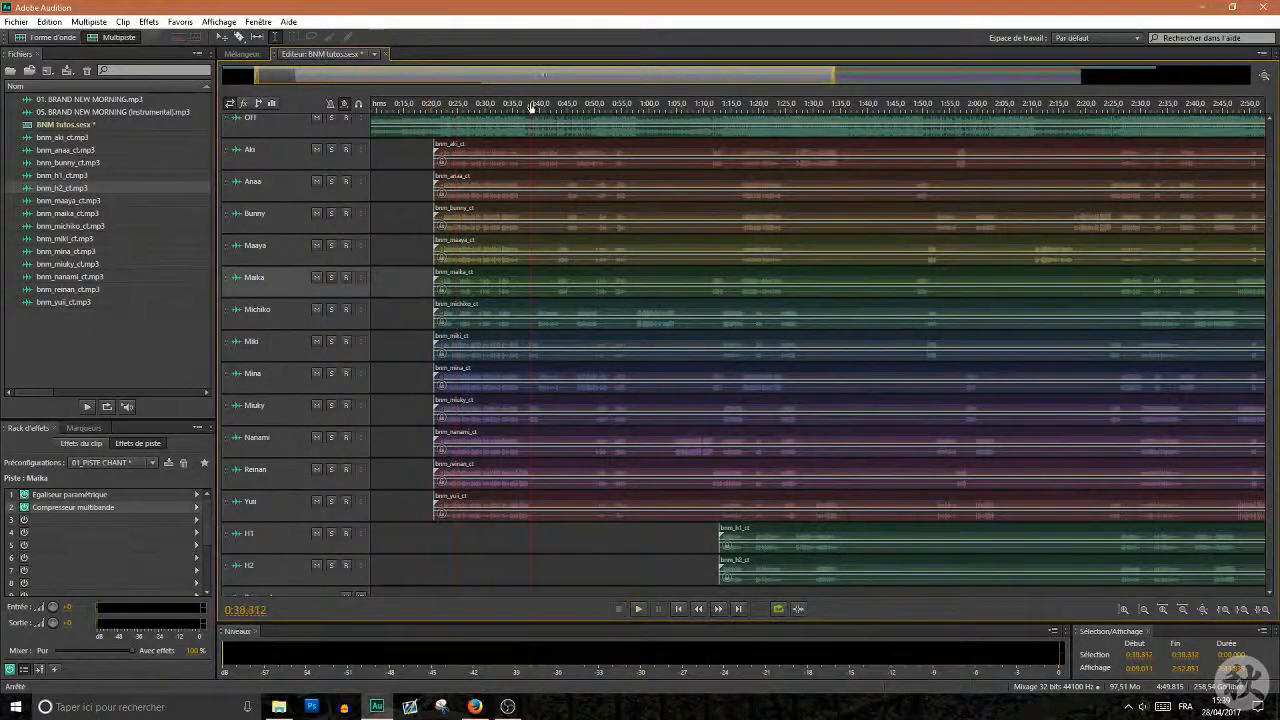